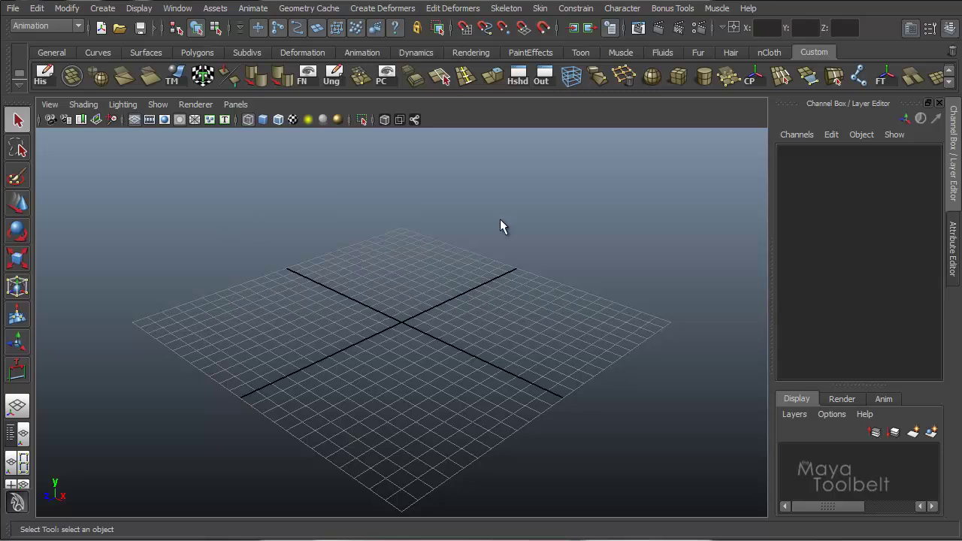
# - Open the Create menu on the main menu bar to add a locator
pyautogui.click(102, 8)
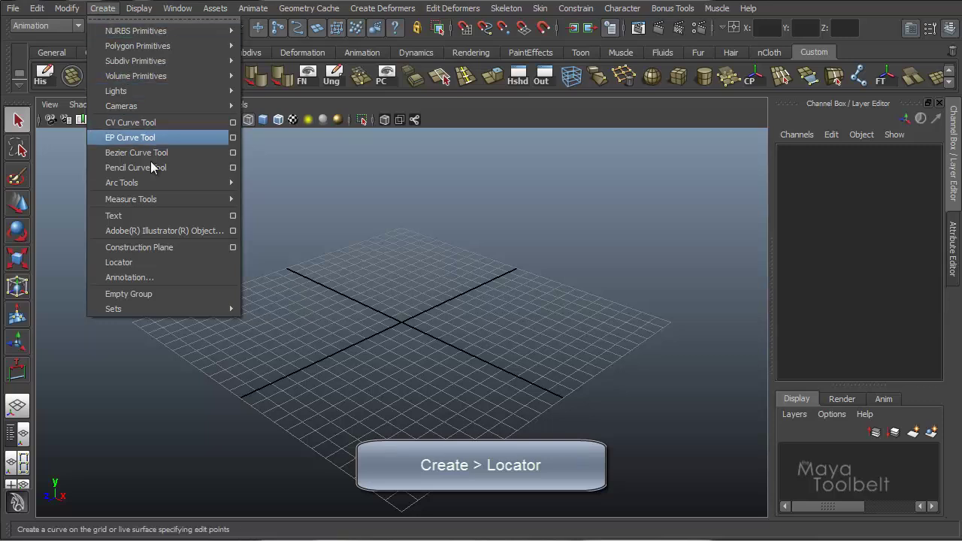
# - Create locator1 at the origin, hide the viewport grid, and orbit around it
pyautogui.click(151, 265)
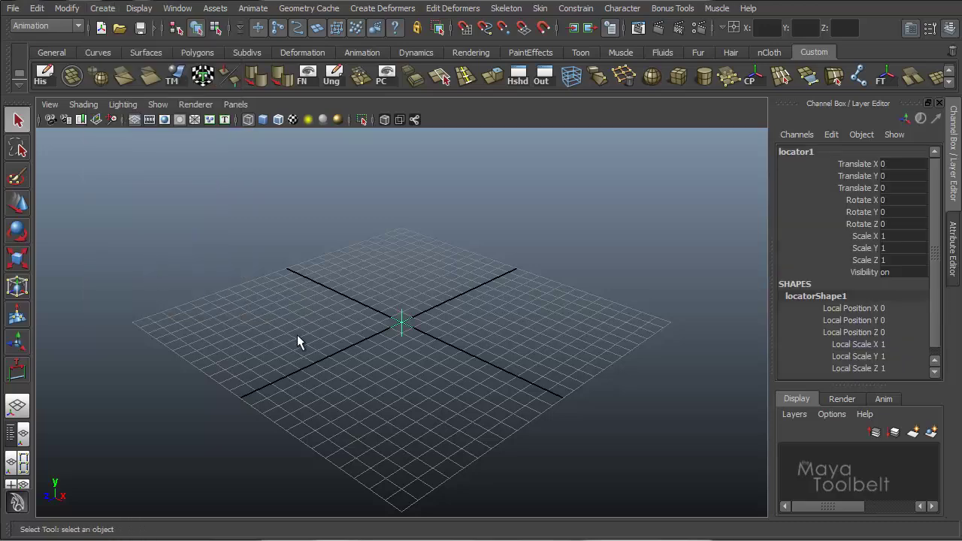
pyautogui.keyDown('alt'); pyautogui.moveTo(297, 334); pyautogui.dragTo(181, 154); pyautogui.keyUp('alt')
pyautogui.click(135, 120)
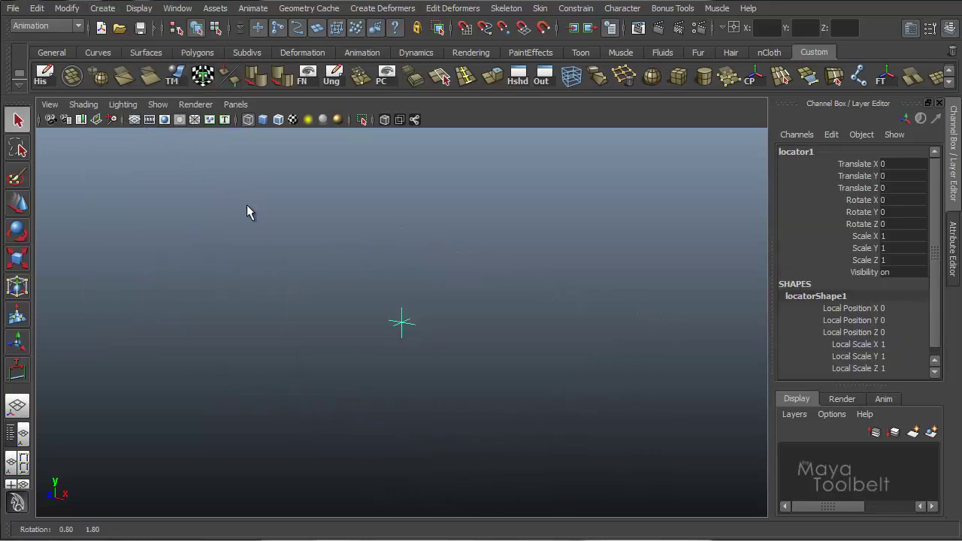
pyautogui.keyDown('alt'); pyautogui.moveTo(246, 204); pyautogui.dragTo(459, 371); pyautogui.keyUp('alt')
pyautogui.click(475, 254)
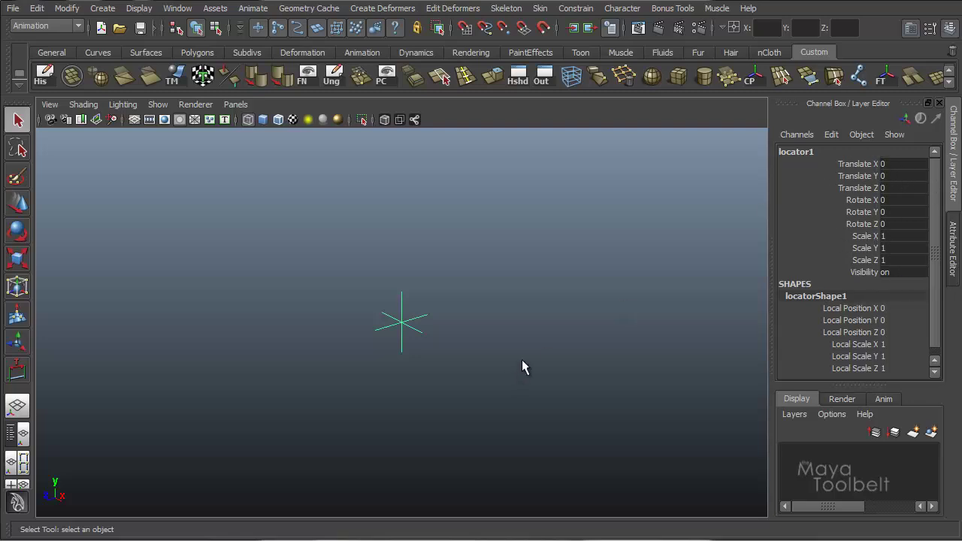
pyautogui.keyDown('alt'); pyautogui.moveTo(522, 359); pyautogui.dragTo(507, 314); pyautogui.keyUp('alt')
pyautogui.keyDown('alt'); pyautogui.moveTo(482, 332); pyautogui.dragTo(457, 328); pyautogui.keyUp('alt')
# - Rename locator1 to CustomThing in the Channel Box
pyautogui.click(795, 152)
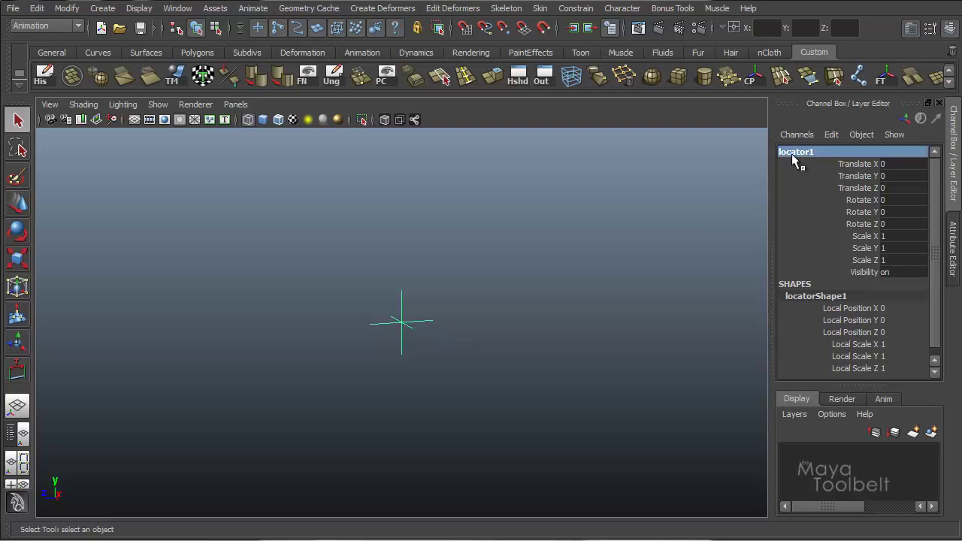
pyautogui.click(798, 152)
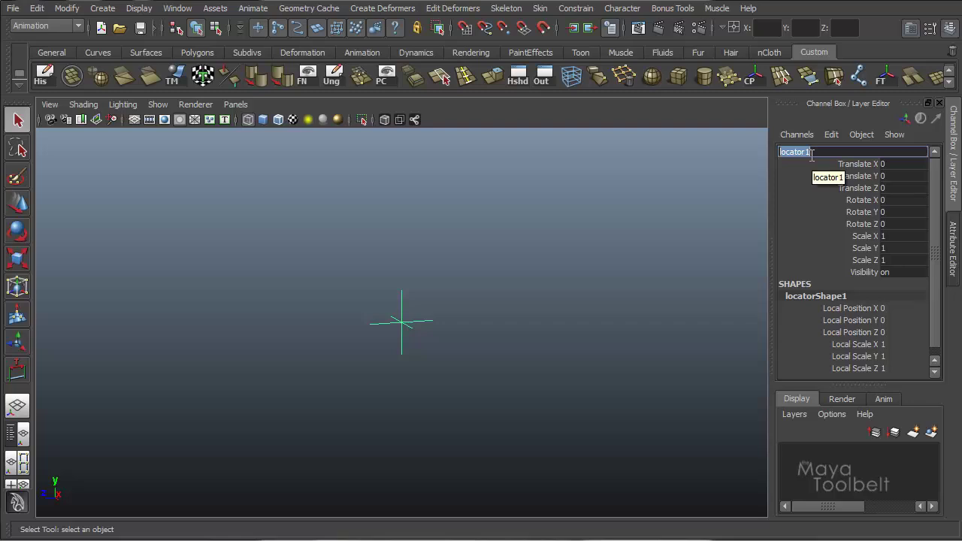
pyautogui.write('CustomTraing')
pyautogui.press('Return')
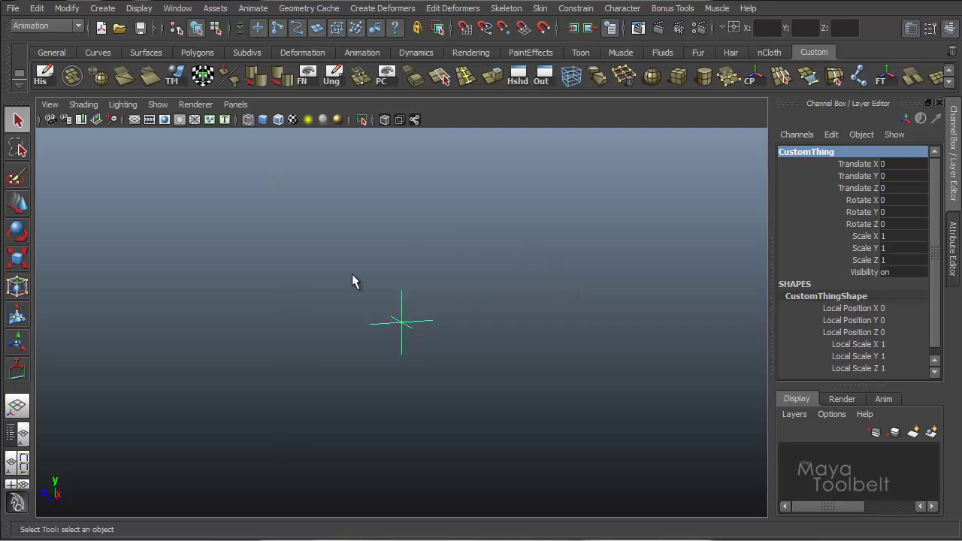
pyautogui.keyDown('alt'); pyautogui.moveTo(353, 281); pyautogui.dragTo(449, 289); pyautogui.keyUp('alt')
pyautogui.click(69, 10)
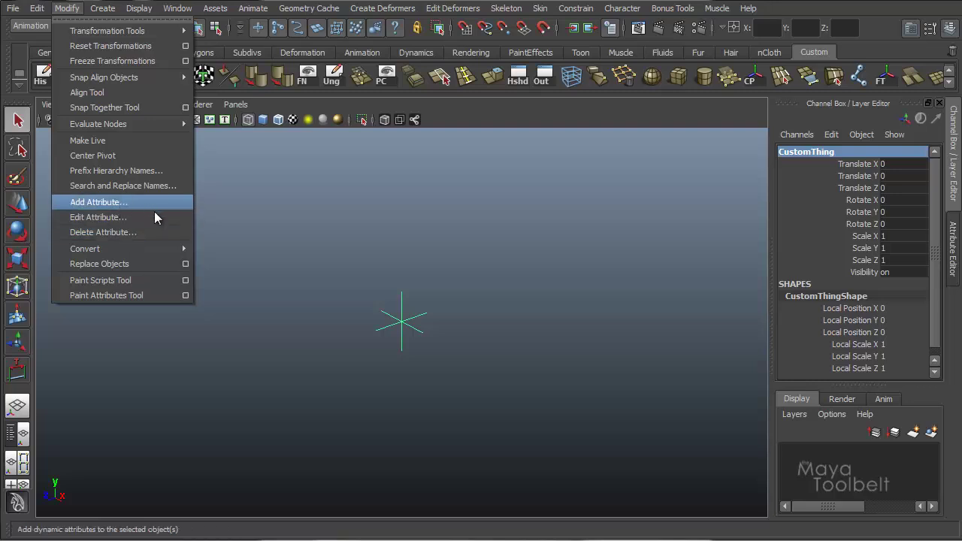
# - Launch Modify > Add Attribute and move the dialog to the upper left beside the locator
pyautogui.click(109, 205)
pyautogui.moveTo(412, 62); pyautogui.dragTo(194, 27)
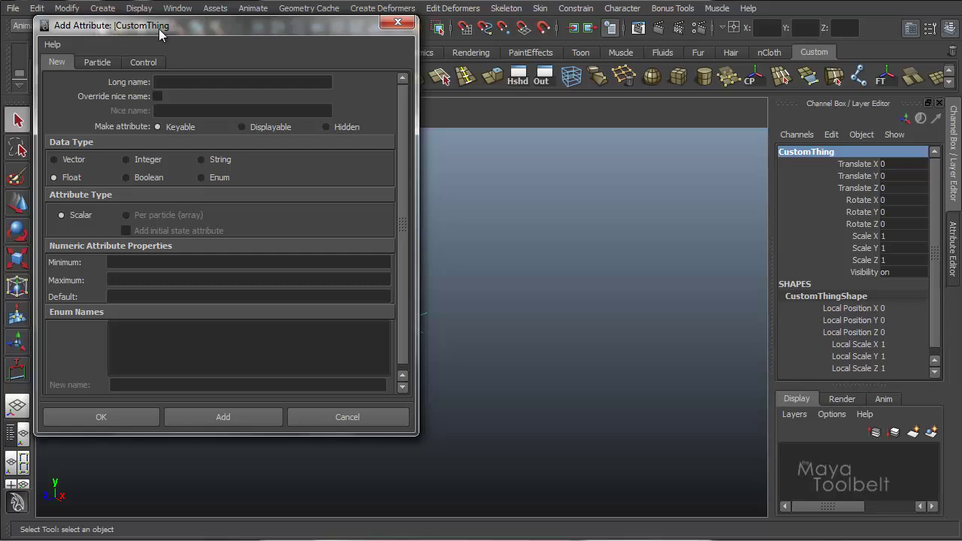
pyautogui.moveTo(556, 238)
pyautogui.keyDown('alt'); pyautogui.mouseDown(button='middle')
pyautogui.moveTo(632, 232)
pyautogui.moveTo(563, 229)
pyautogui.mouseUp(button='middle'); pyautogui.keyUp('alt')
pyautogui.click(57, 66)
# - Browse the Particle and Control attribute tabs, then return to the New form
pyautogui.click(102, 66)
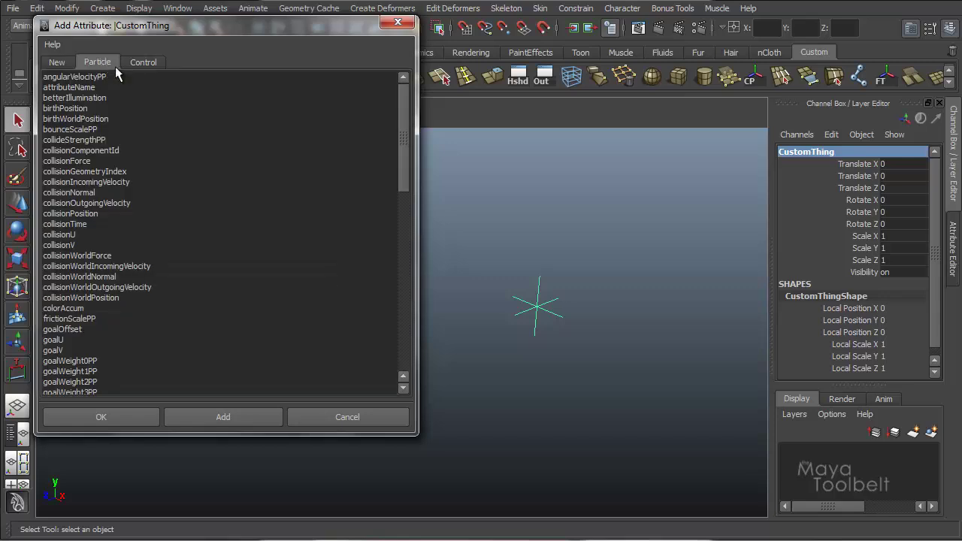
pyautogui.click(142, 63)
pyautogui.click(100, 64)
pyautogui.click(150, 63)
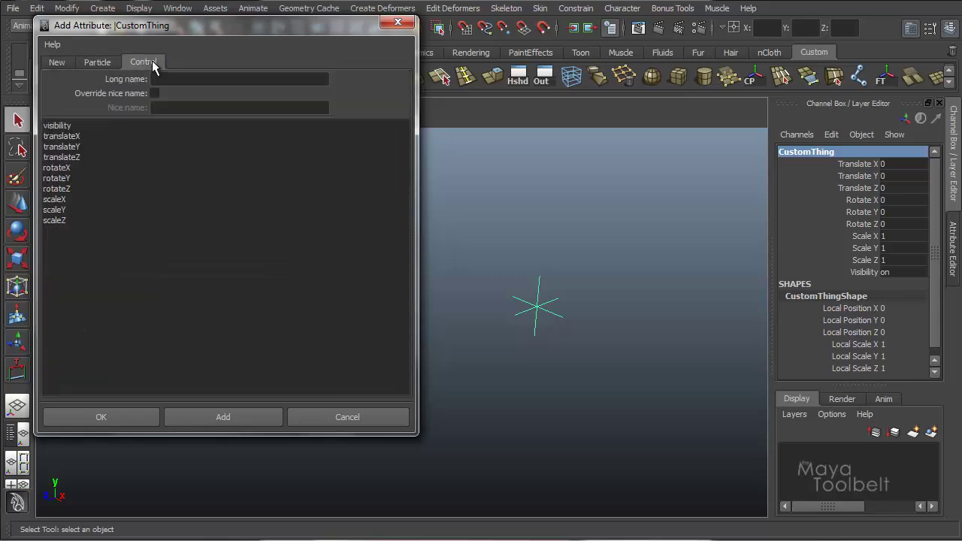
pyautogui.click(101, 62)
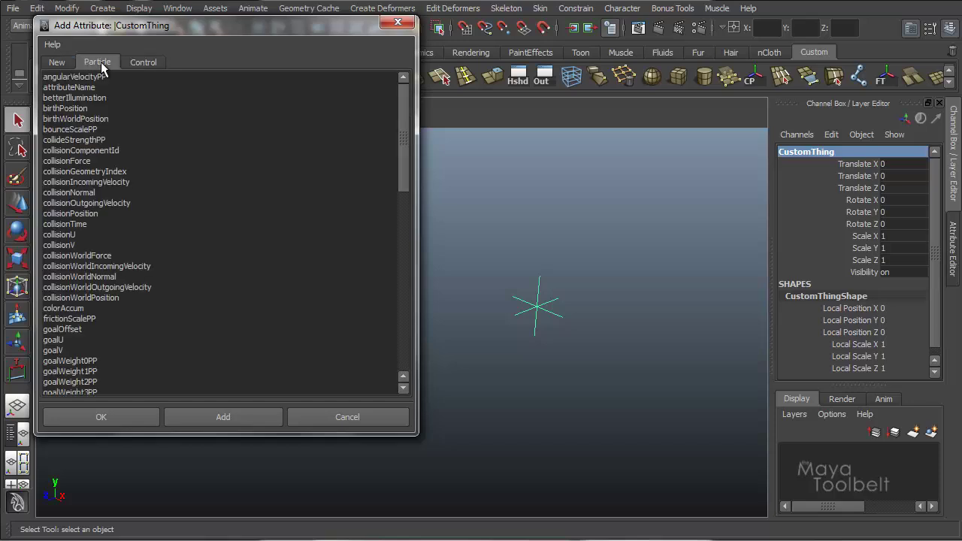
pyautogui.click(60, 62)
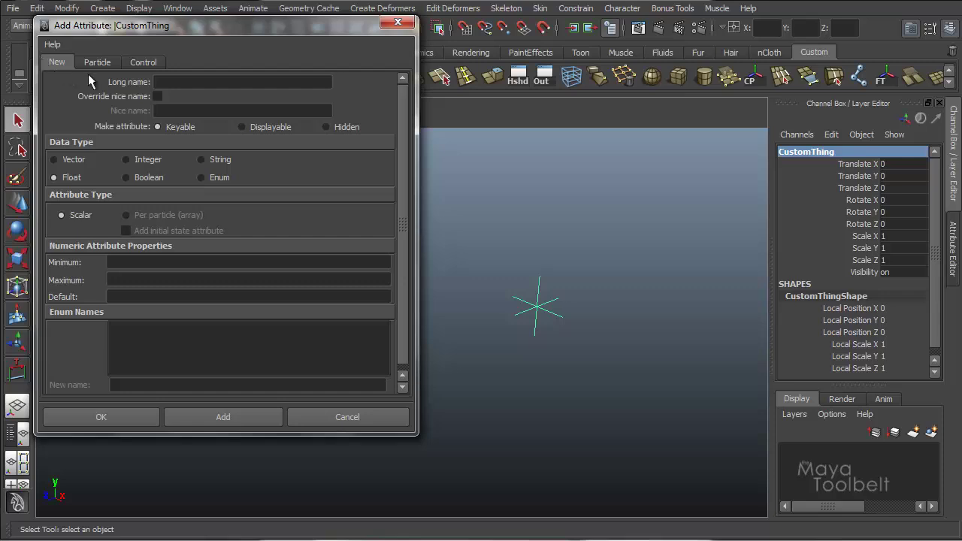
pyautogui.click(222, 82)
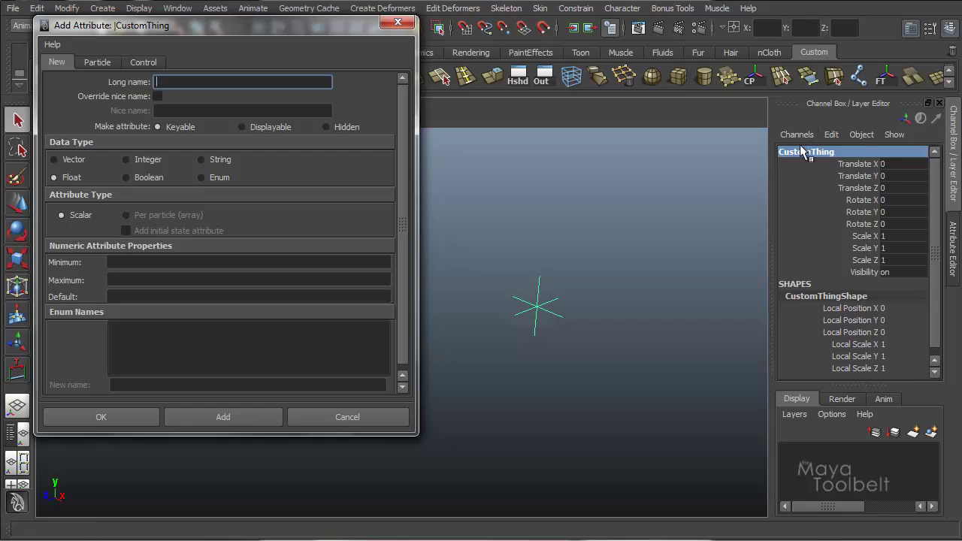
# - Widen the Channel Box panel to show full channel labels
pyautogui.click(848, 175)
pyautogui.moveTo(773, 158); pyautogui.dragTo(680, 156)
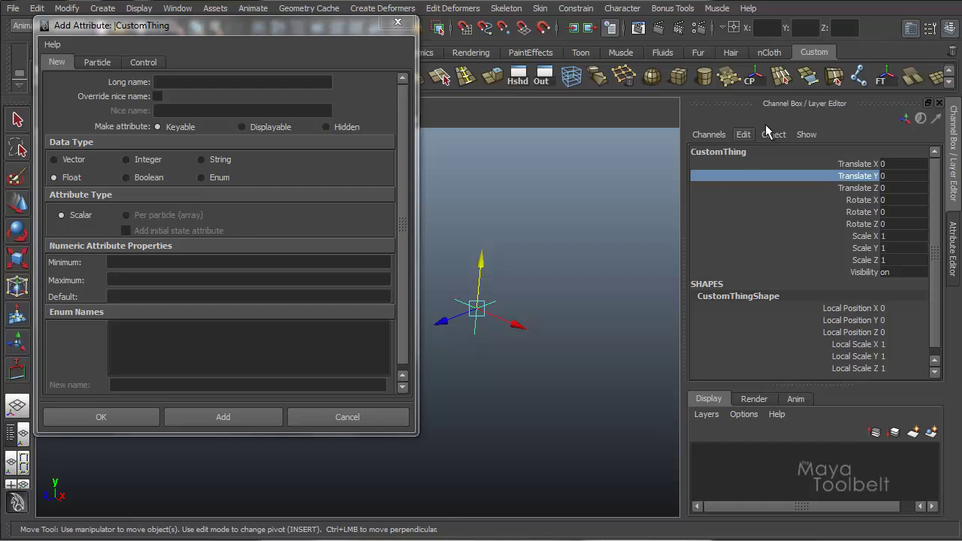
pyautogui.click(743, 136)
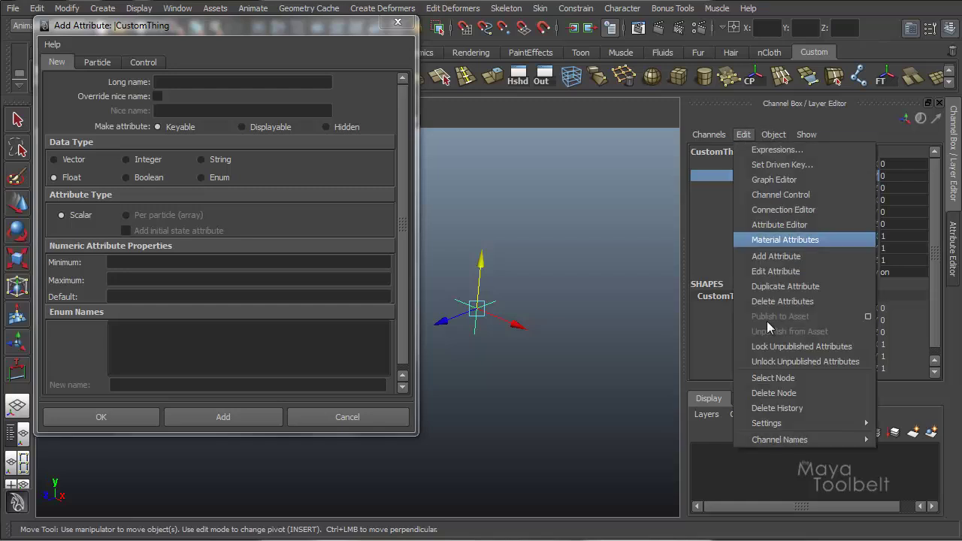
pyautogui.moveTo(791, 442)
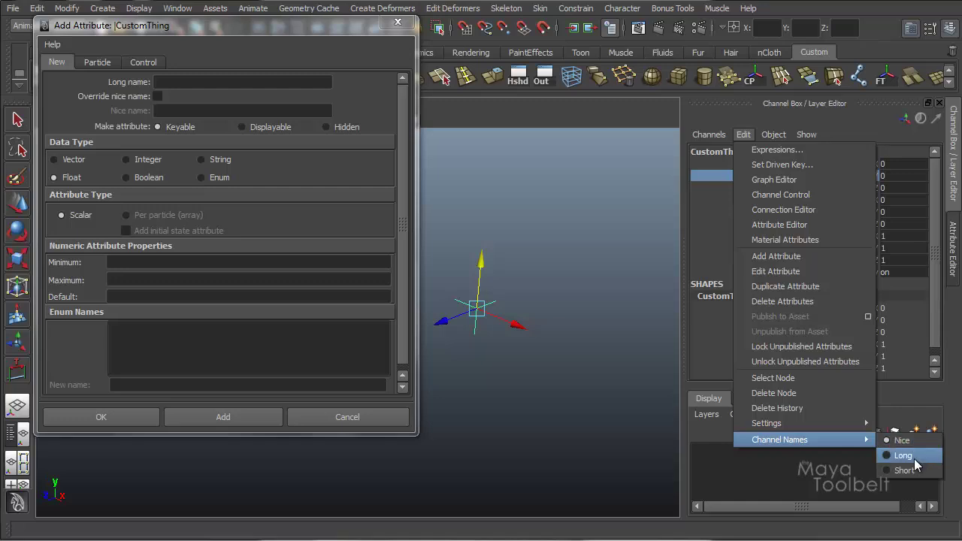
pyautogui.click(741, 131)
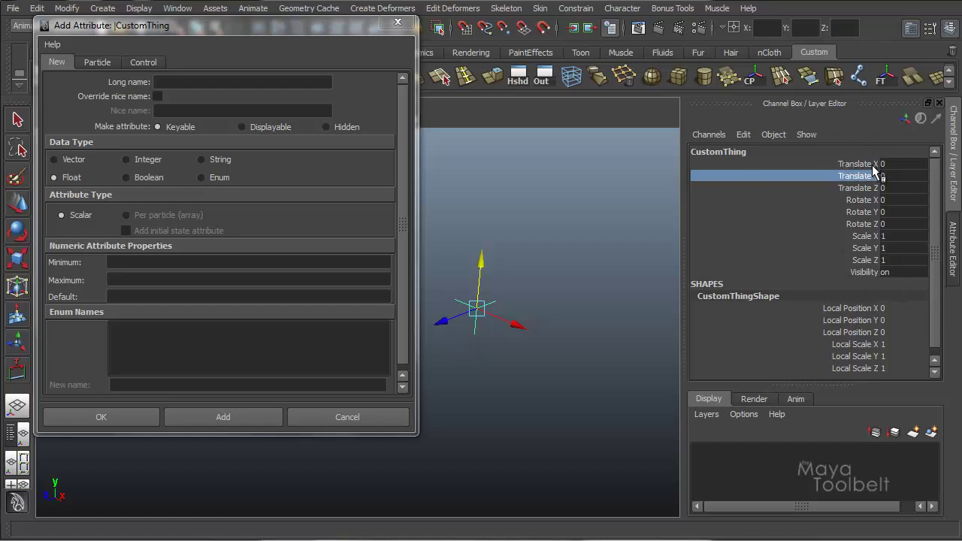
# - Try Long and Short channel names, then switch the labels back to Nice names
pyautogui.click(739, 136)
pyautogui.moveTo(839, 441)
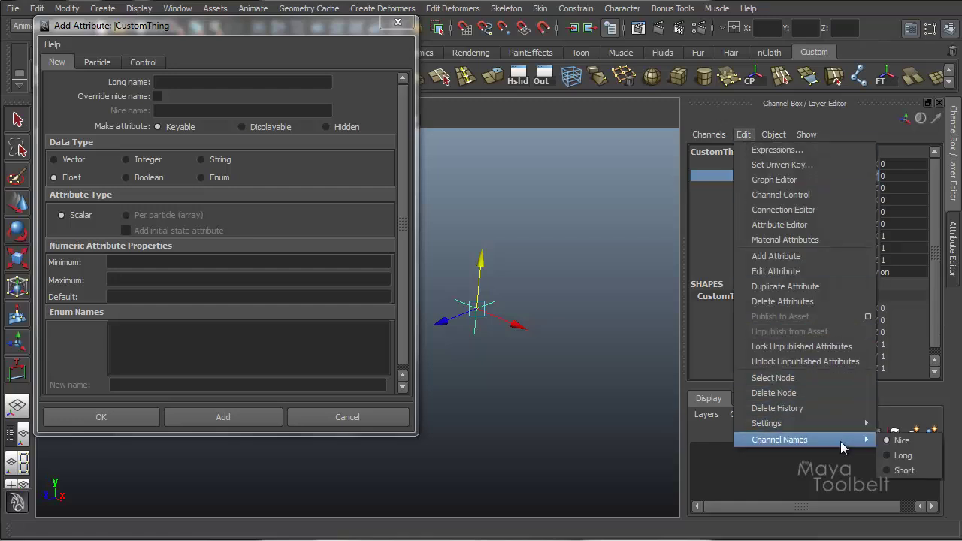
pyautogui.click(919, 455)
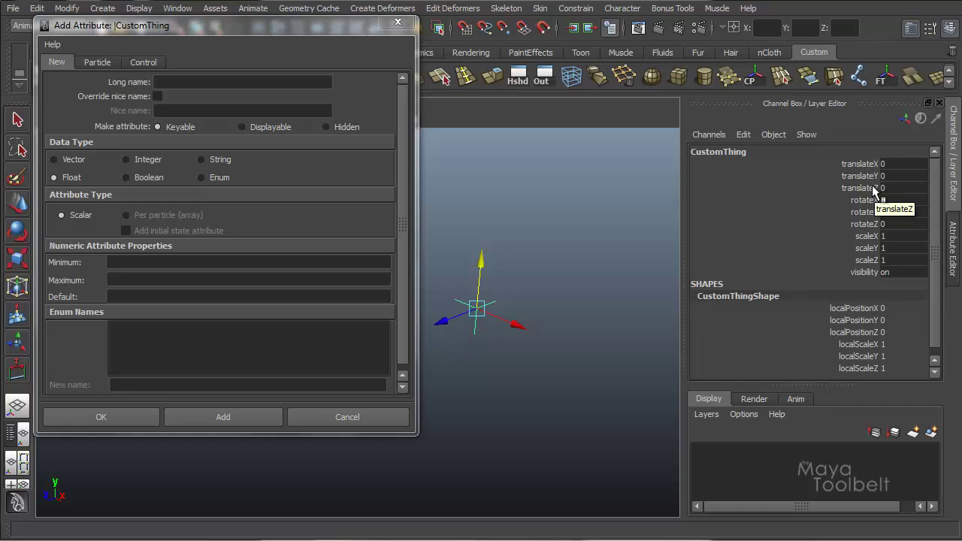
pyautogui.click(740, 134)
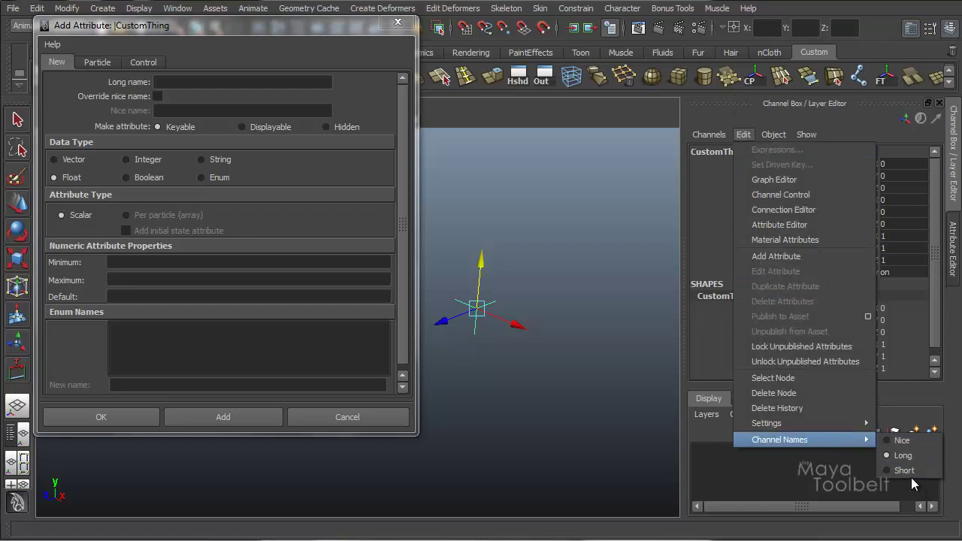
pyautogui.click(905, 470)
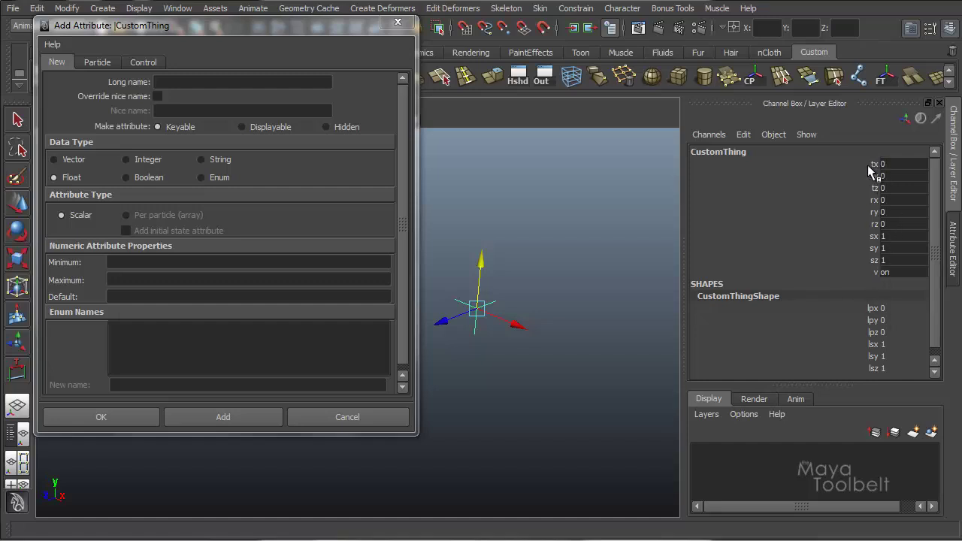
pyautogui.click(742, 135)
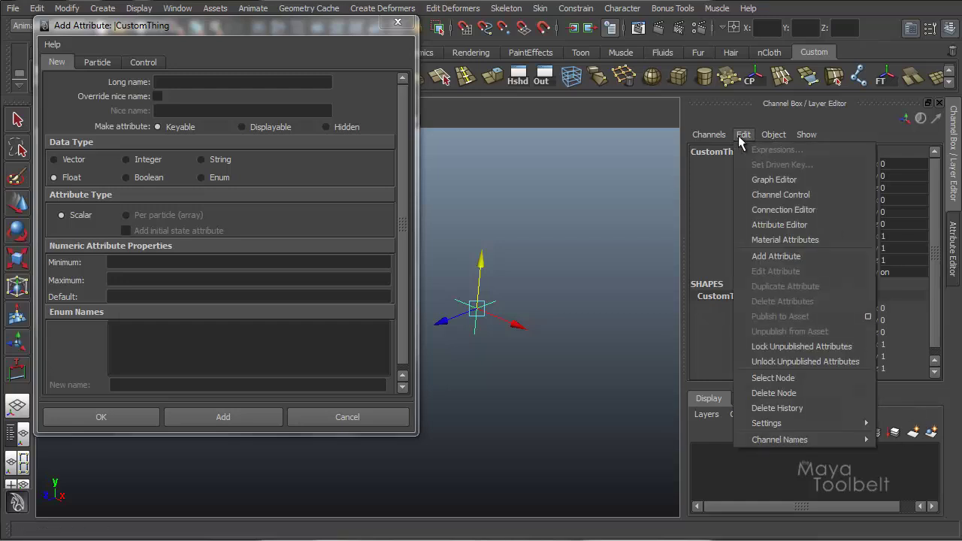
pyautogui.moveTo(816, 445)
pyautogui.click(910, 440)
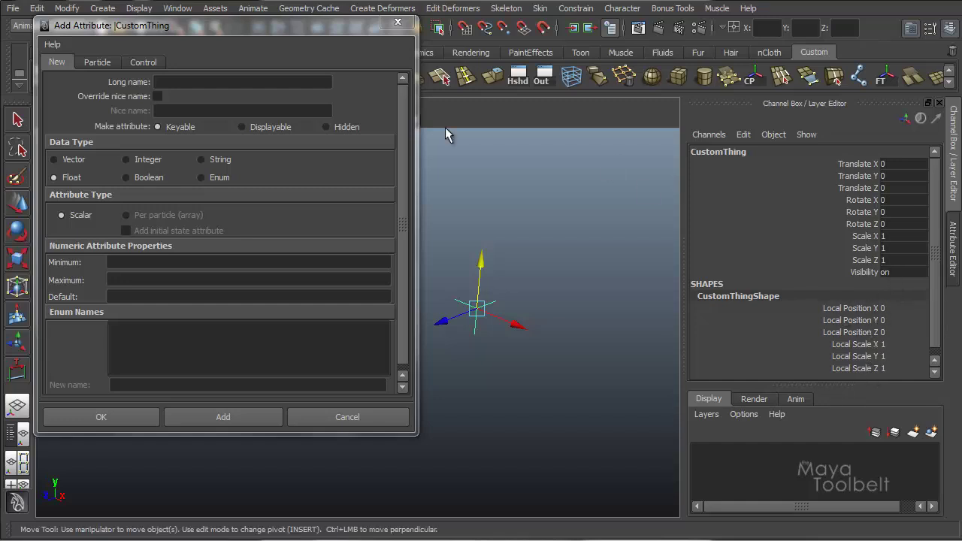
# - Try the Override nice name option in Add Attribute, then turn it back off
pyautogui.moveTo(195, 31); pyautogui.dragTo(208, 47)
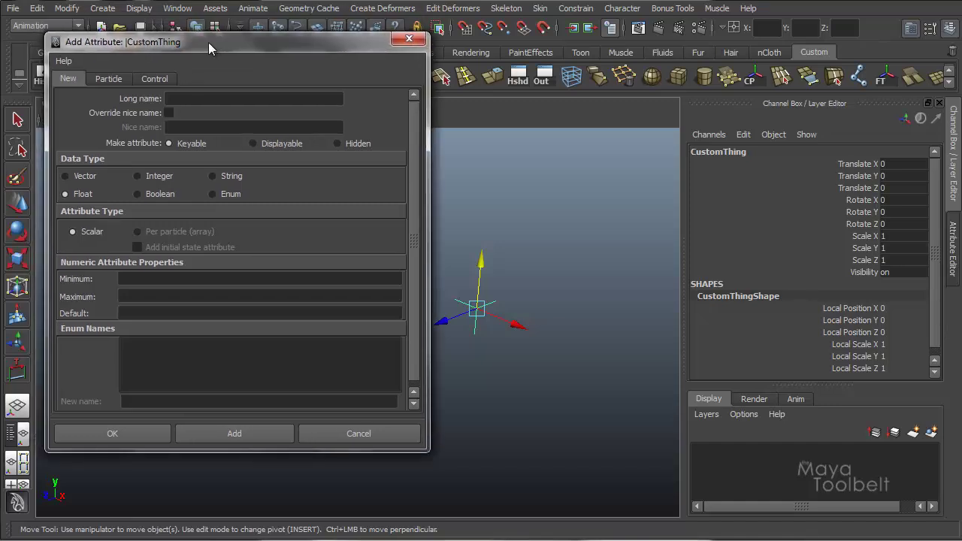
pyautogui.click(203, 100)
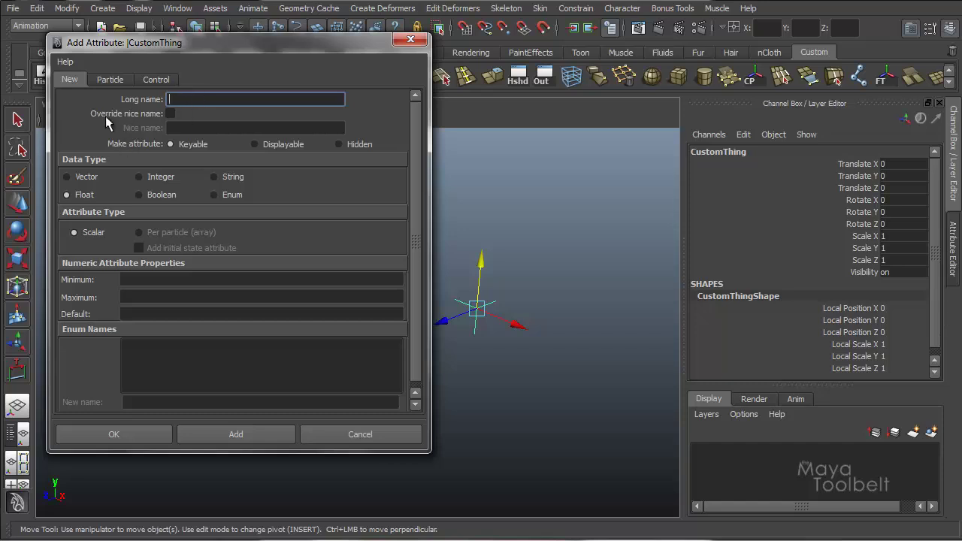
pyautogui.click(171, 114)
pyautogui.click(254, 126)
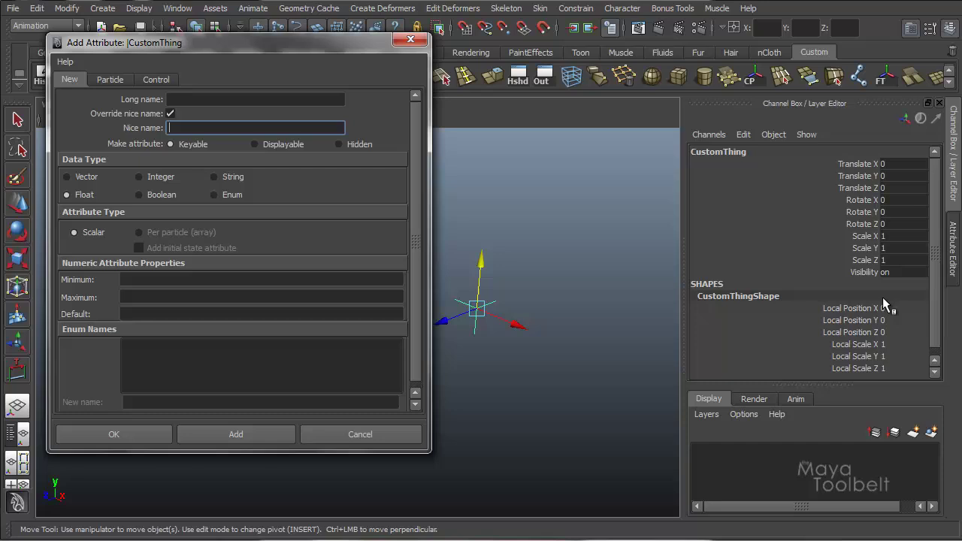
pyautogui.click(743, 134)
pyautogui.moveTo(815, 440)
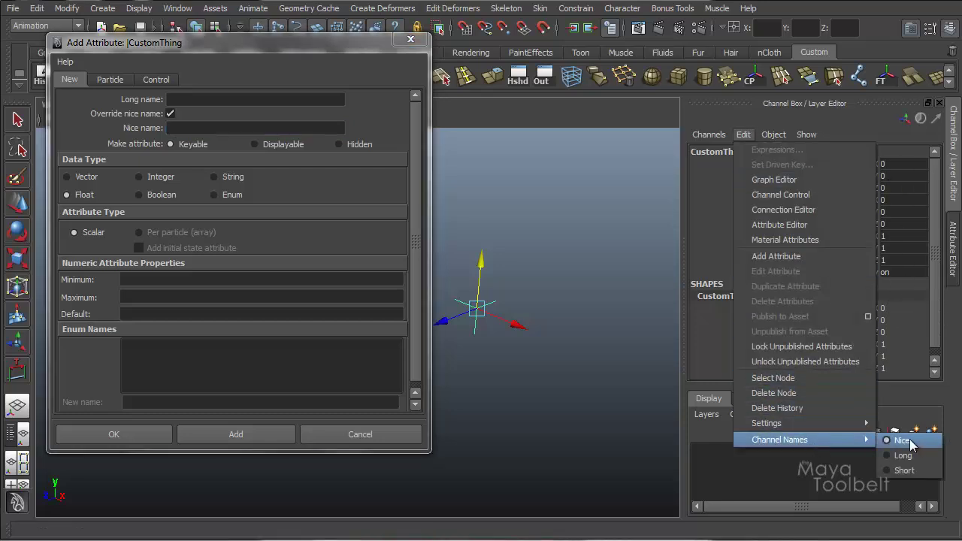
pyautogui.click(741, 129)
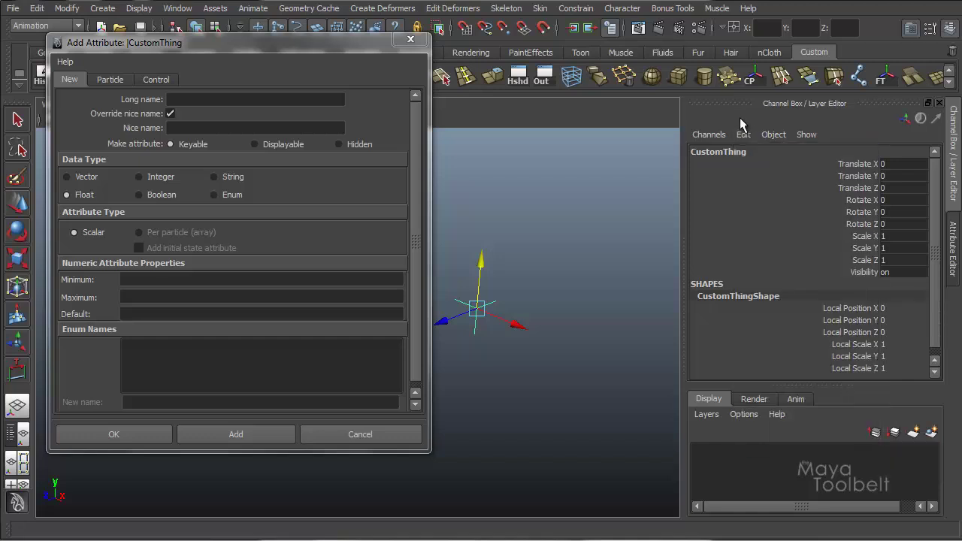
pyautogui.click(171, 112)
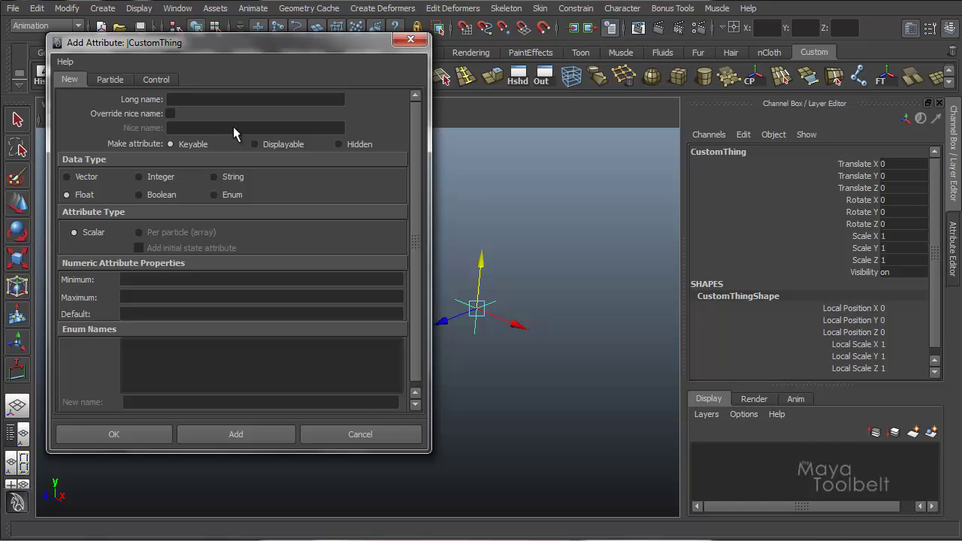
pyautogui.click(223, 100)
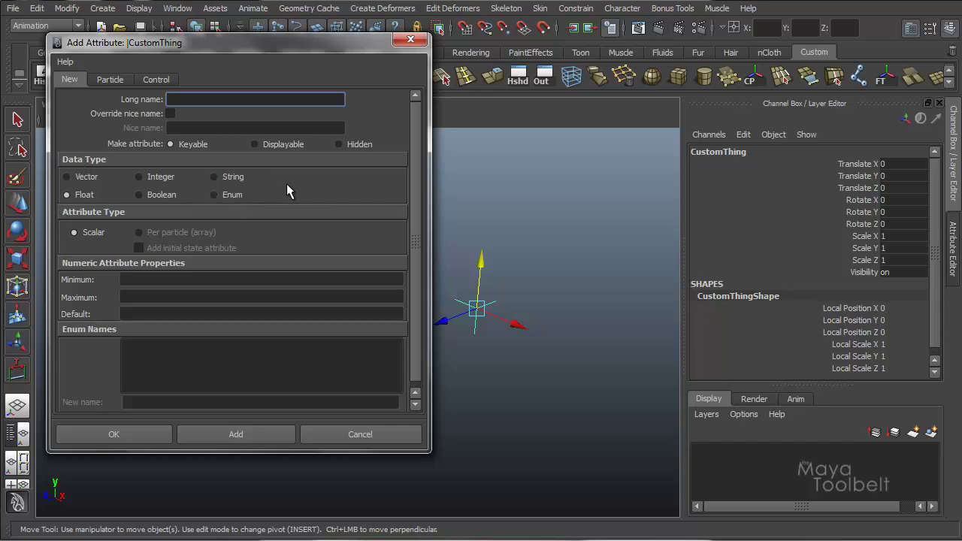
# - Set the new attribute's data type to Vector with long name exampleVector
pyautogui.click(83, 178)
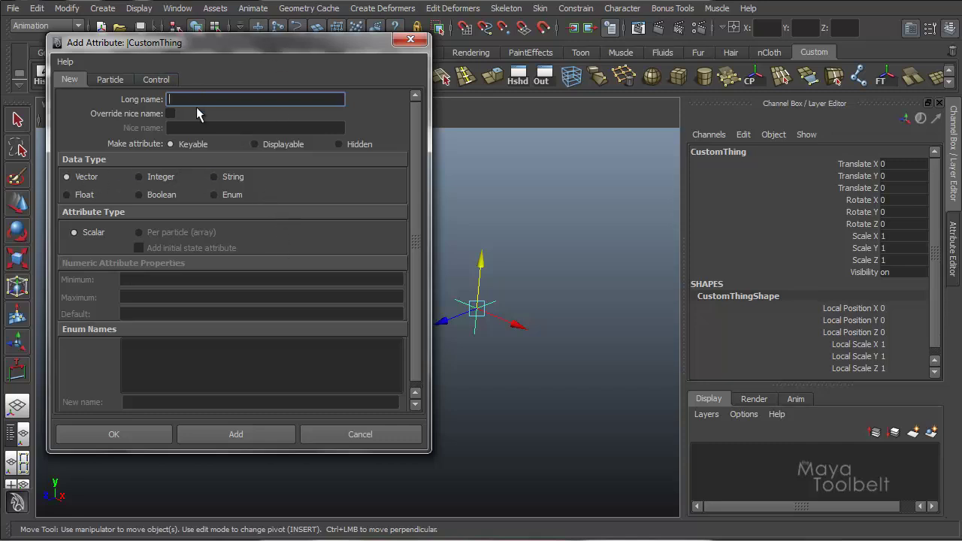
pyautogui.write('exampleVector')
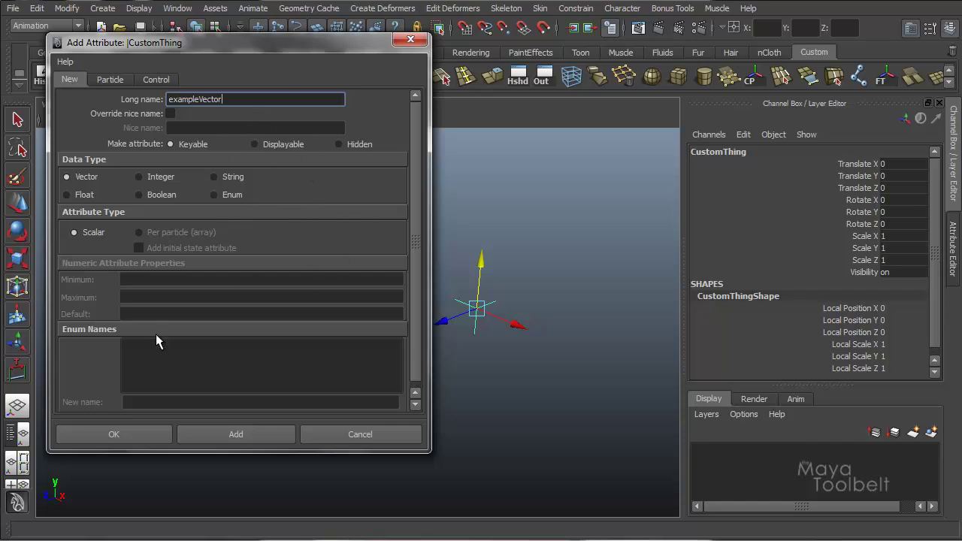
# - Add the exampleVector attribute to CustomThing, then reselect the locator
pyautogui.click(84, 181)
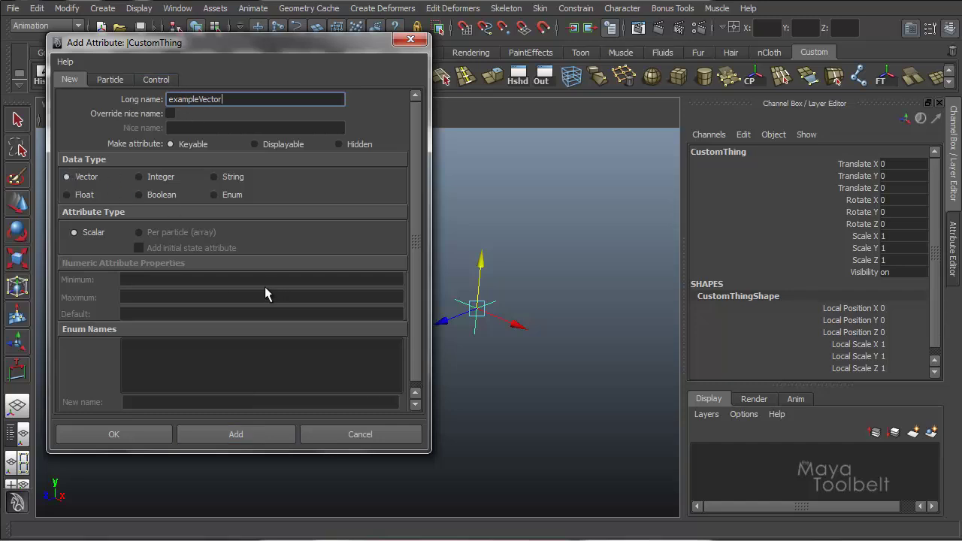
pyautogui.click(233, 434)
pyautogui.click(451, 348)
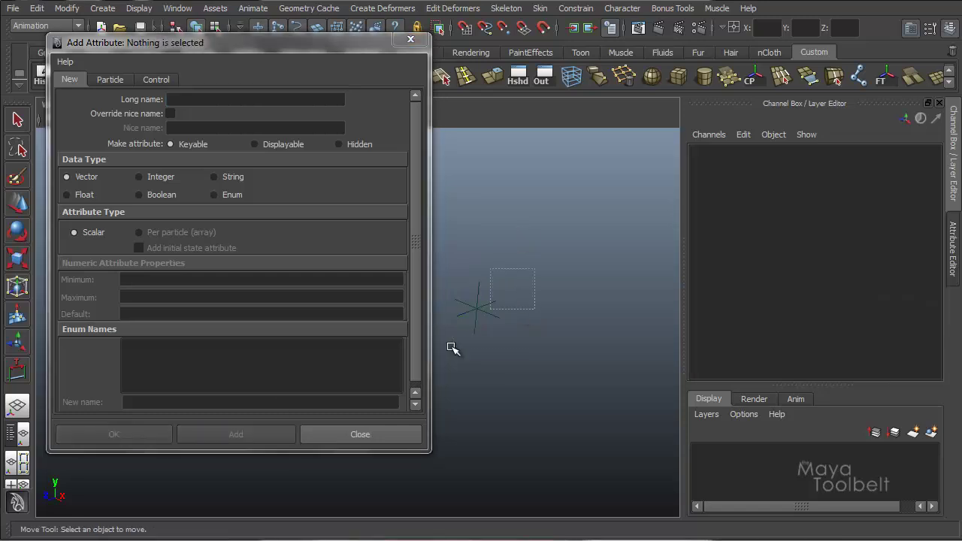
pyautogui.moveTo(450, 348); pyautogui.dragTo(518, 296)
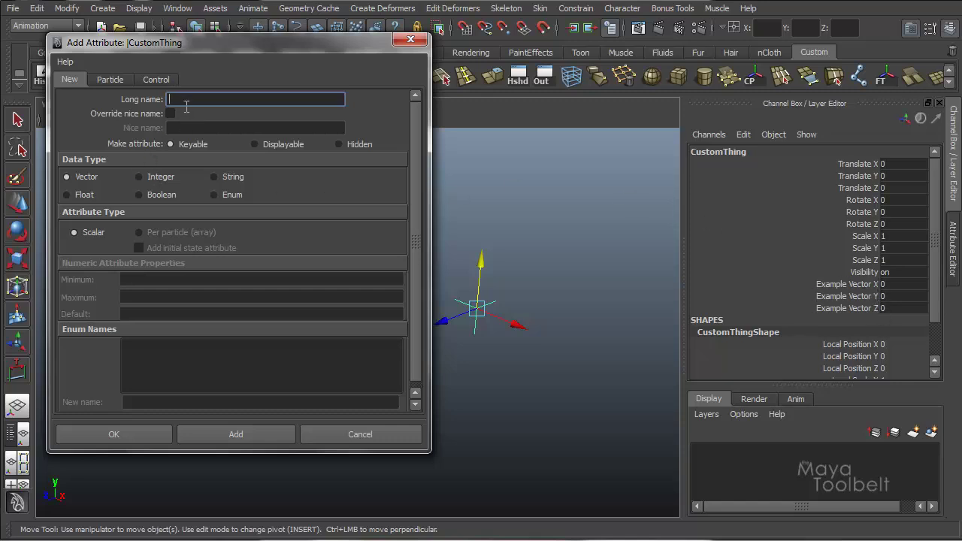
# - Add integer attribute exampleInteger with minimum -10, maximum 10 and default 0
pyautogui.write('exampleInteger')
pyautogui.click(140, 178)
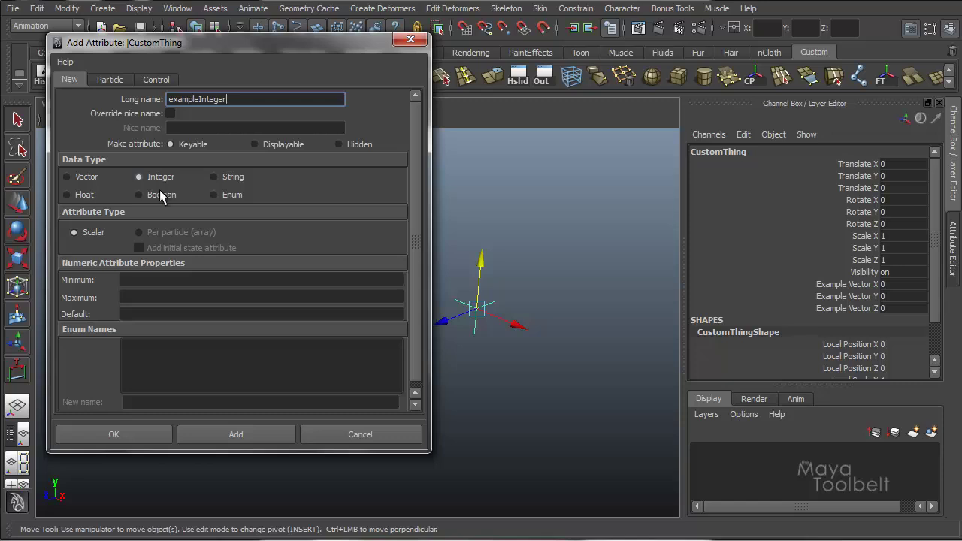
pyautogui.click(148, 283)
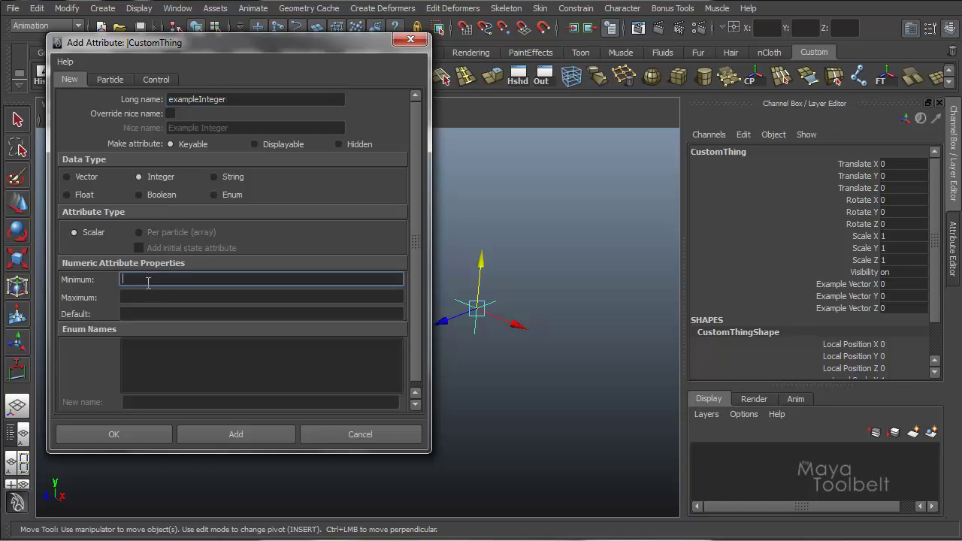
pyautogui.write('-10')
pyautogui.click(159, 297)
pyautogui.write('10')
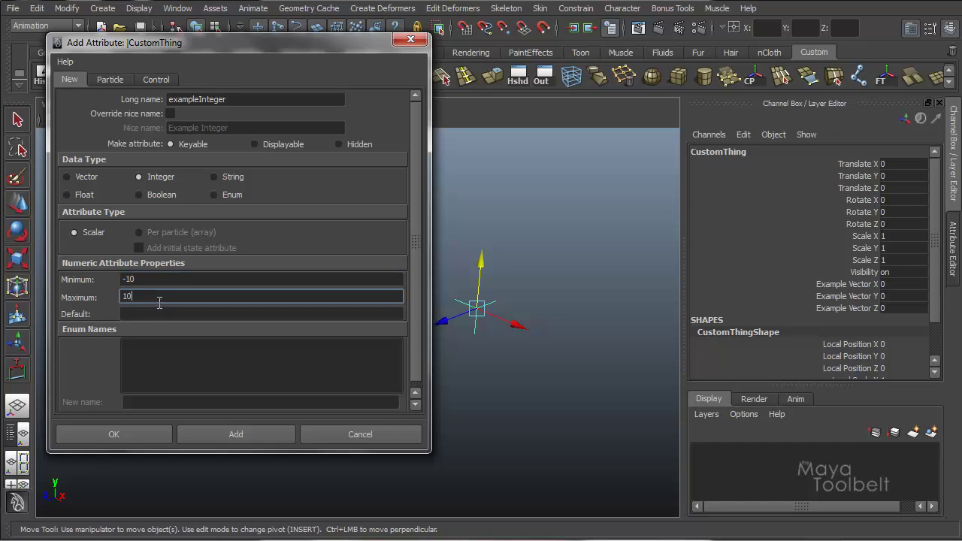
pyautogui.click(160, 312)
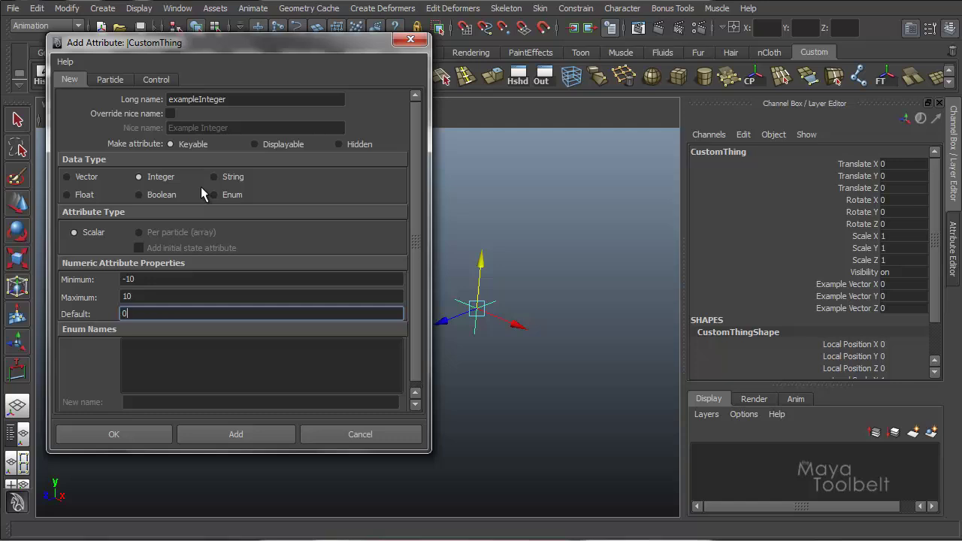
pyautogui.click(232, 434)
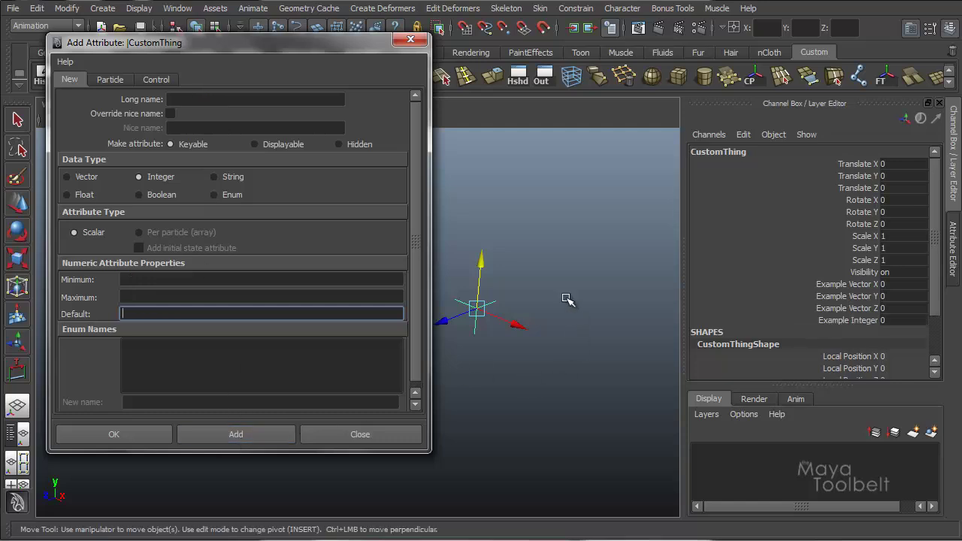
pyautogui.click(892, 321)
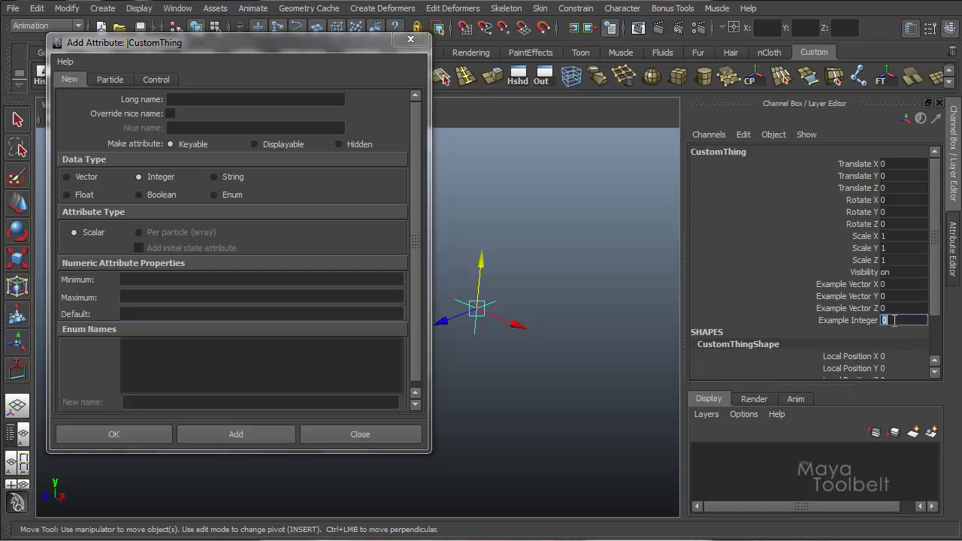
pyautogui.click(855, 320)
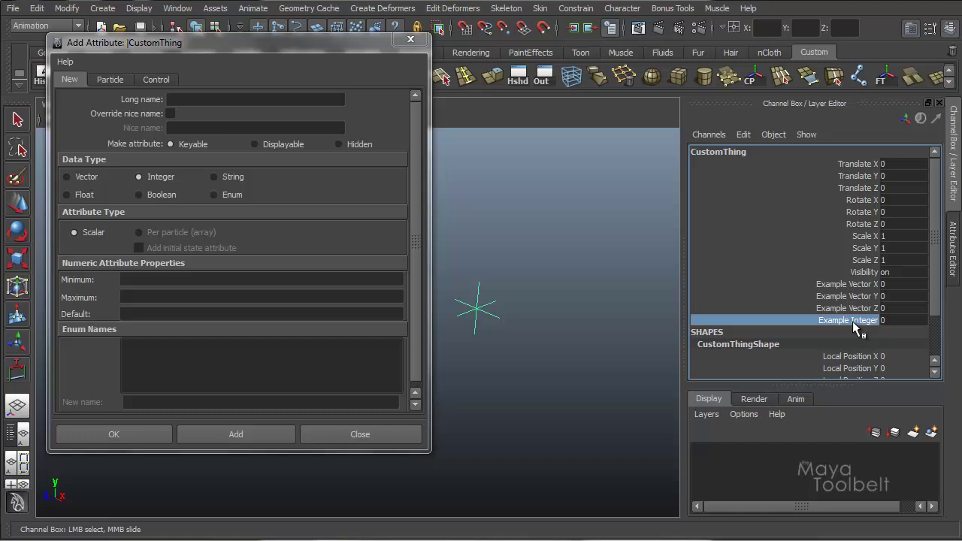
pyautogui.moveTo(588, 219); pyautogui.dragTo(437, 231, button='middle')
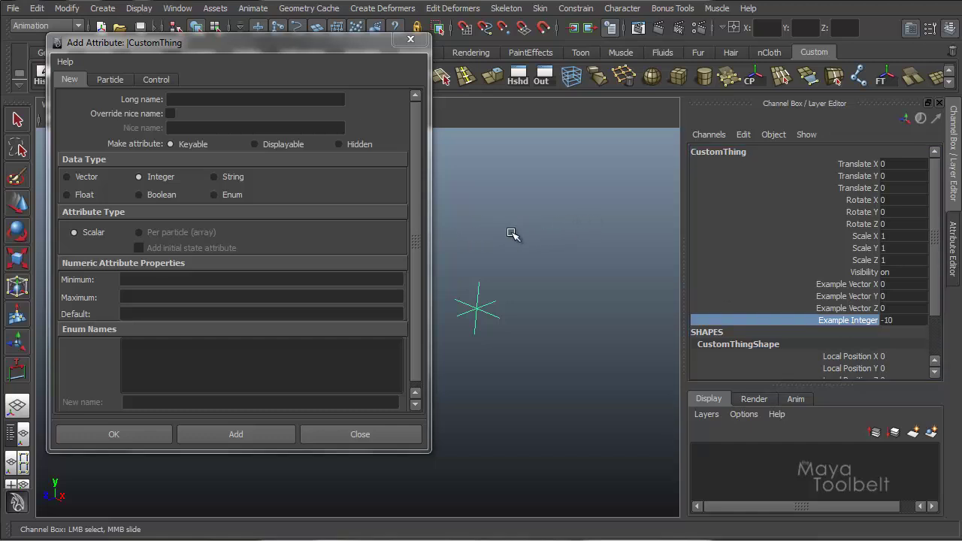
pyautogui.moveTo(517, 211); pyautogui.dragTo(585, 221, button='middle')
pyautogui.click(890, 320)
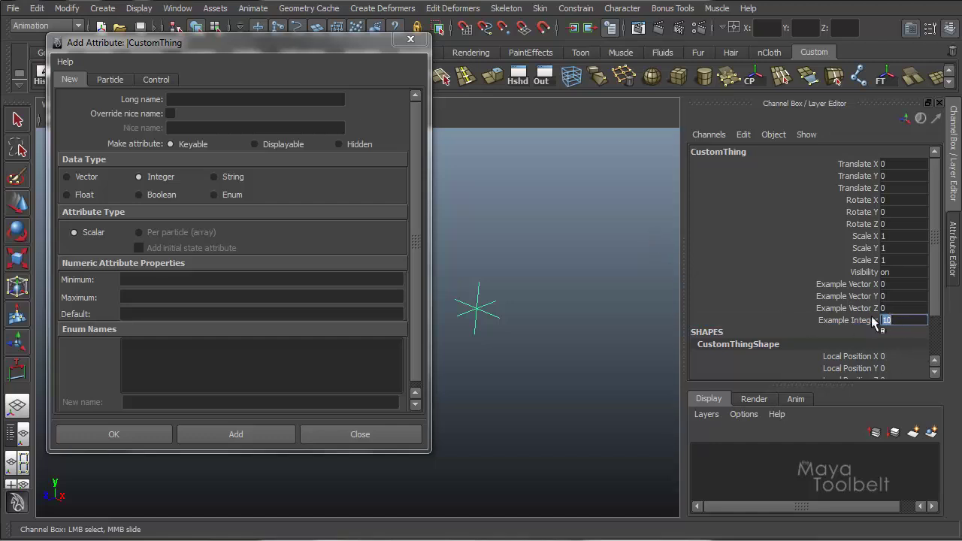
pyautogui.write('20')
pyautogui.press('Escape')
pyautogui.click(851, 286)
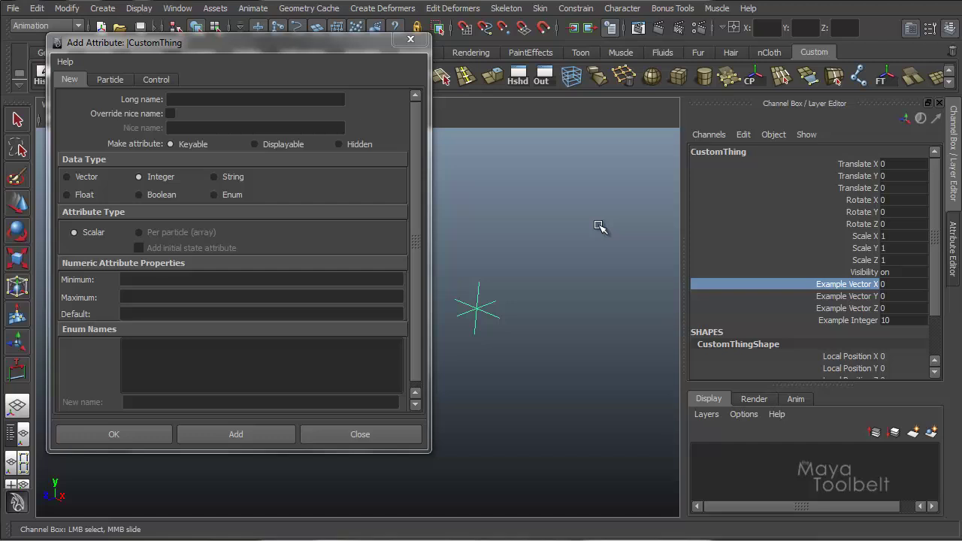
pyautogui.moveTo(610, 203); pyautogui.dragTo(529, 216, button='middle')
pyautogui.moveTo(601, 212); pyautogui.dragTo(693, 208, button='middle')
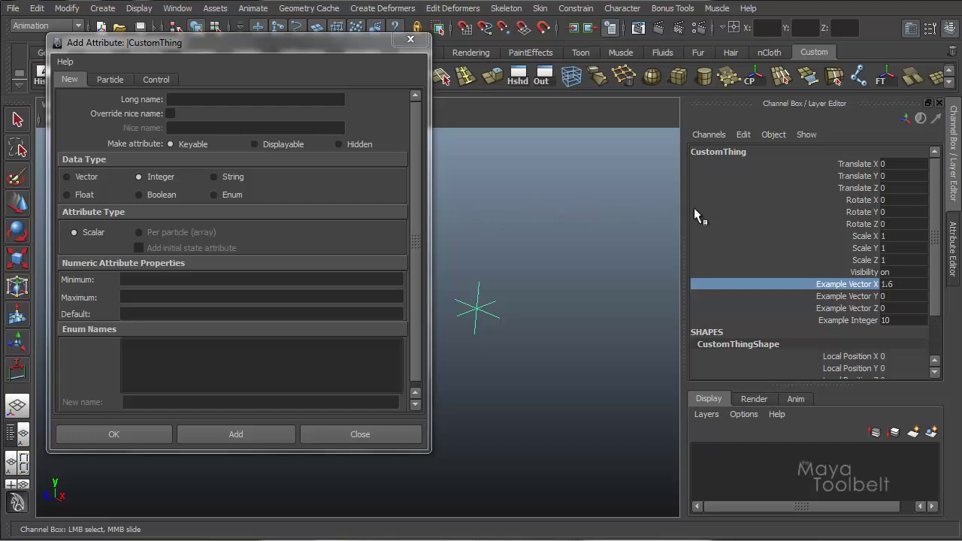
pyautogui.doubleClick(888, 286)
pyautogui.write('2000')
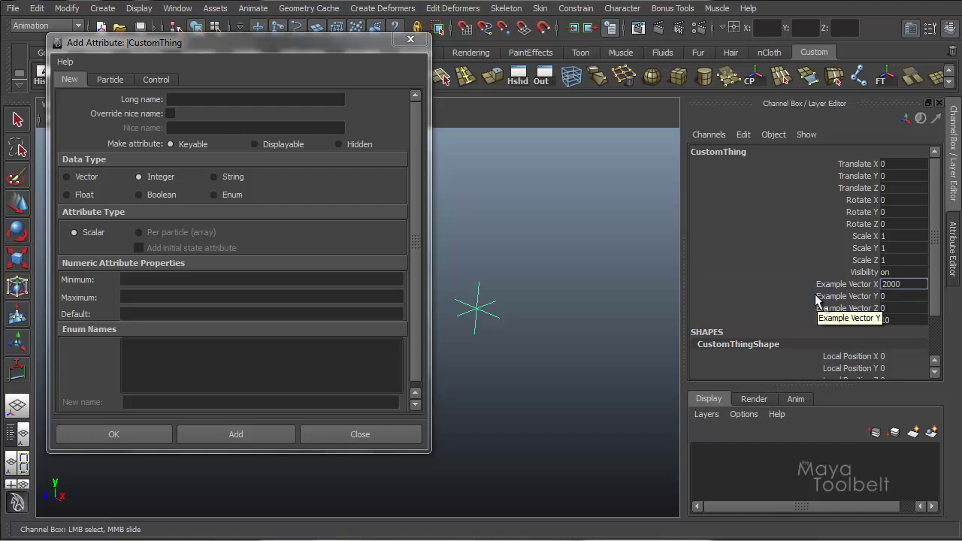
pyautogui.press('Tab')
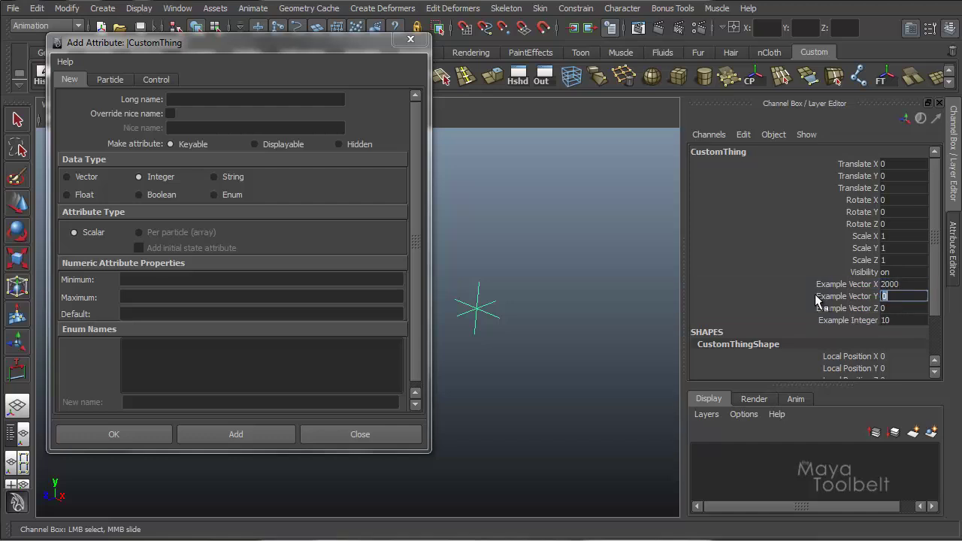
pyautogui.write('-500')
pyautogui.press('Tab')
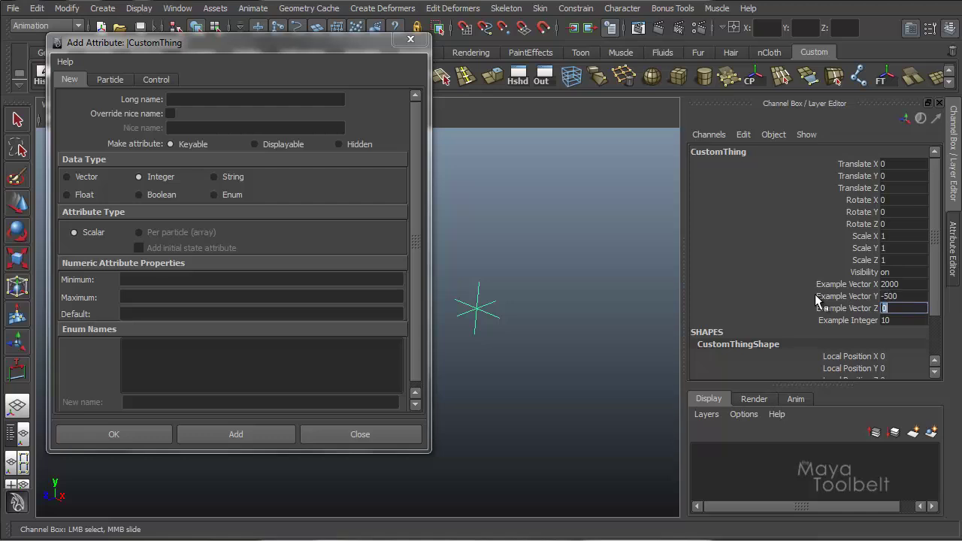
pyautogui.write('.005')
pyautogui.press('Return')
pyautogui.click(913, 284)
pyautogui.write('0')
pyautogui.press('Tab')
pyautogui.write('0')
pyautogui.press('Tab')
pyautogui.write('0')
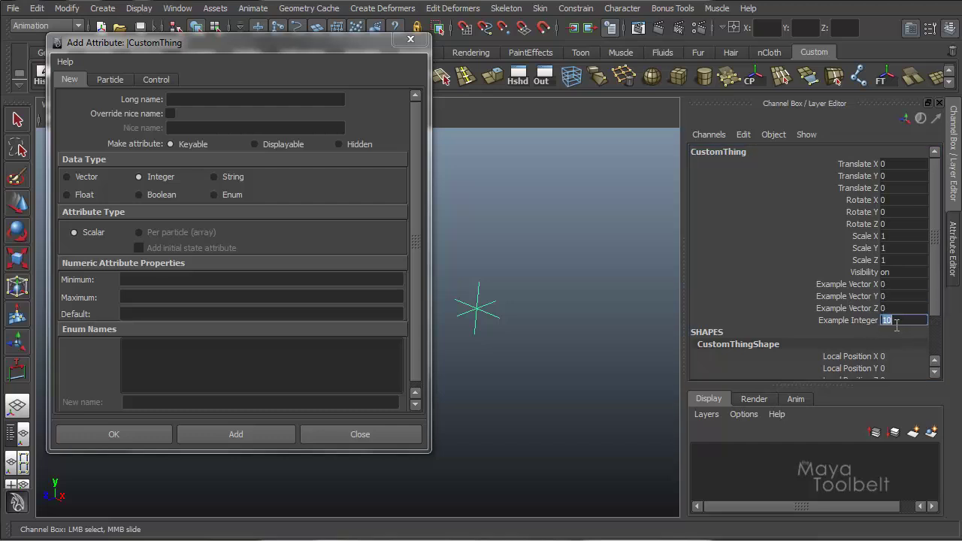
pyautogui.write('0')
pyautogui.press('Return')
# - In Channel Control, make Translate, Rotate, Scale and Visibility nonkeyable hidden, then close it
pyautogui.click(397, 90)
pyautogui.click(177, 8)
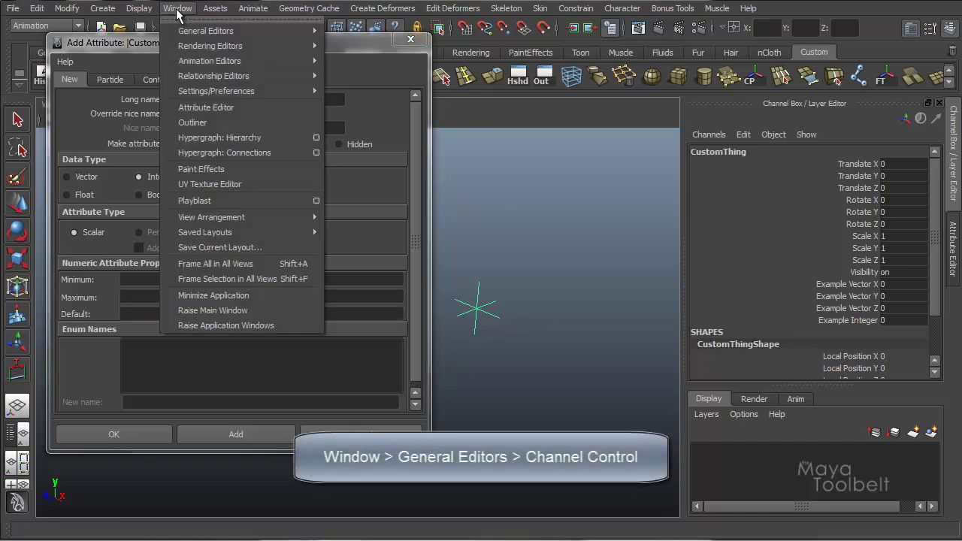
pyautogui.moveTo(263, 31)
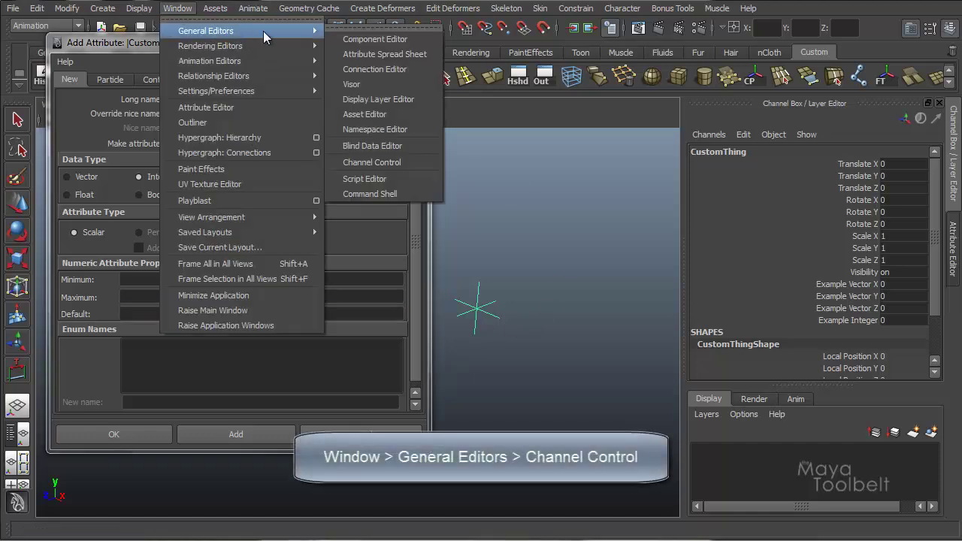
pyautogui.click(380, 163)
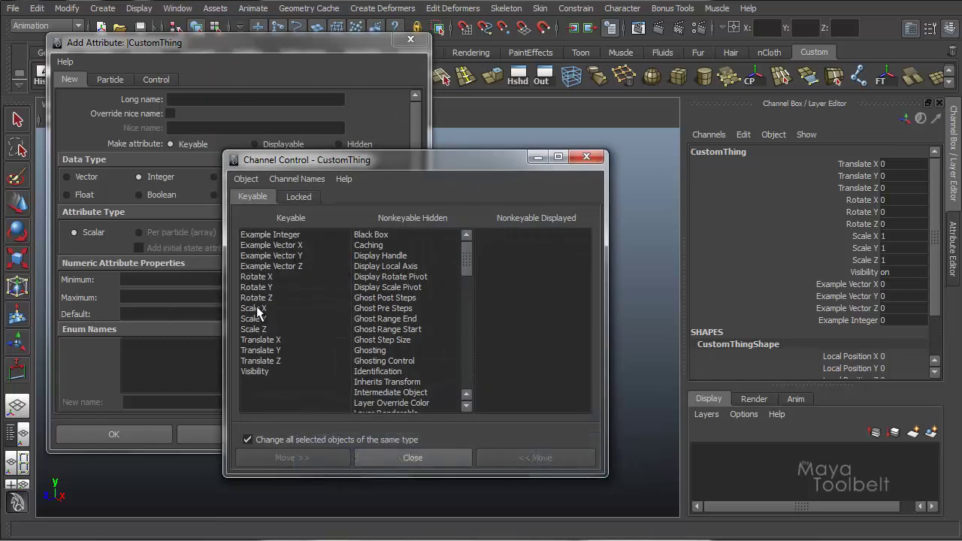
pyautogui.click(259, 277)
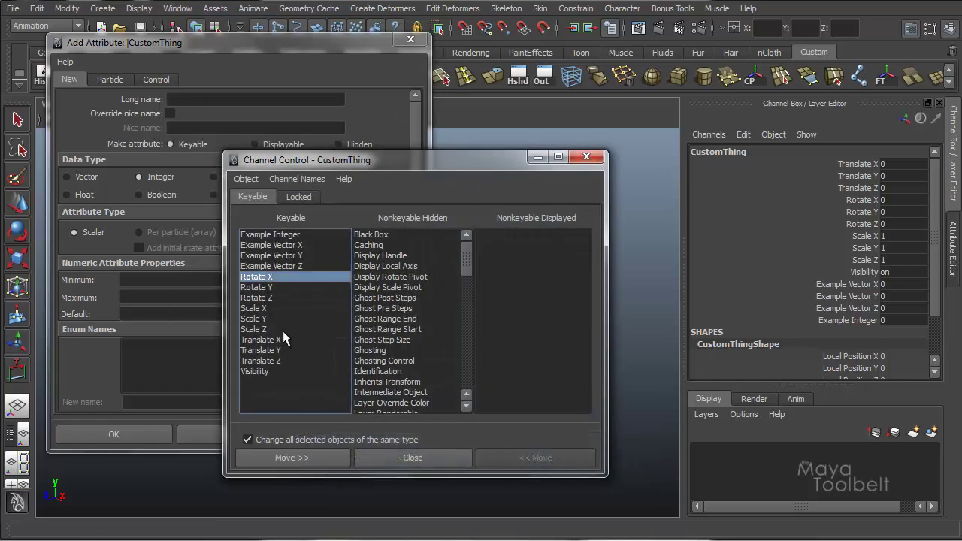
pyautogui.keyDown('shift'); pyautogui.click(262, 370); pyautogui.keyUp('shift')
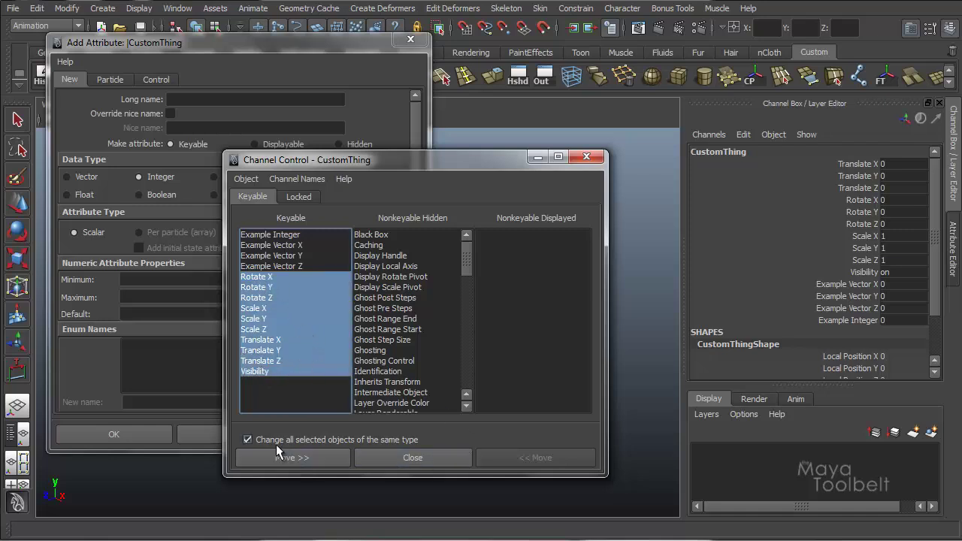
pyautogui.click(294, 455)
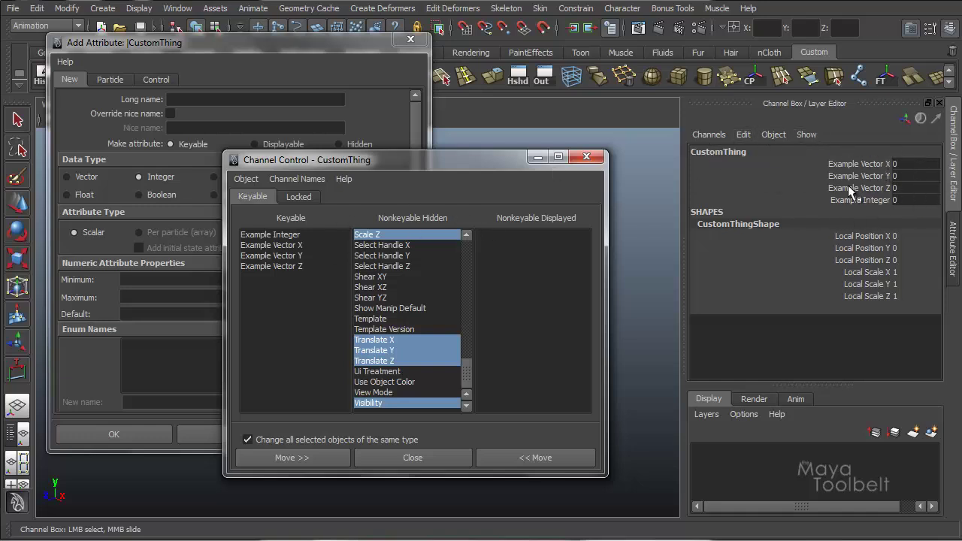
pyautogui.click(585, 156)
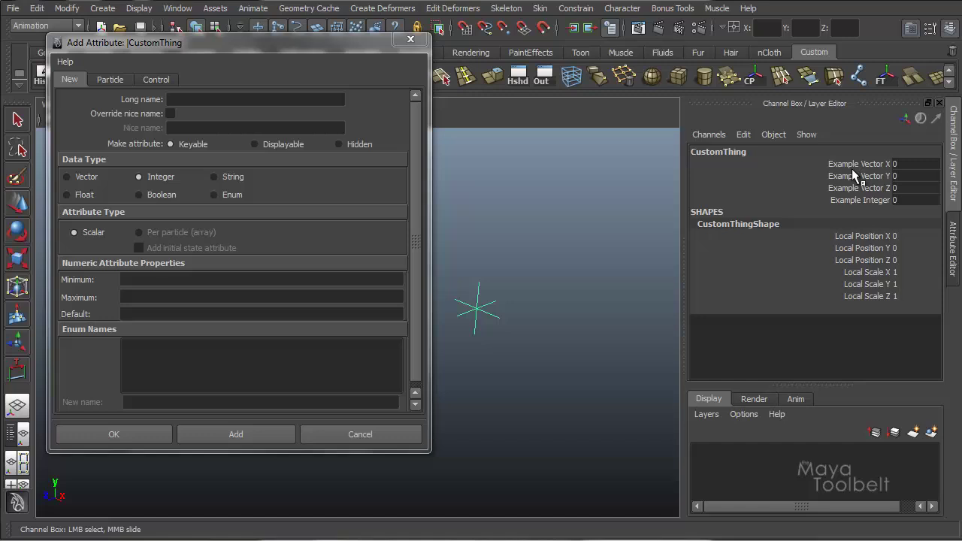
# - Create a String-type attribute named exampleString on CustomThing
pyautogui.click(199, 100)
pyautogui.write('examp')
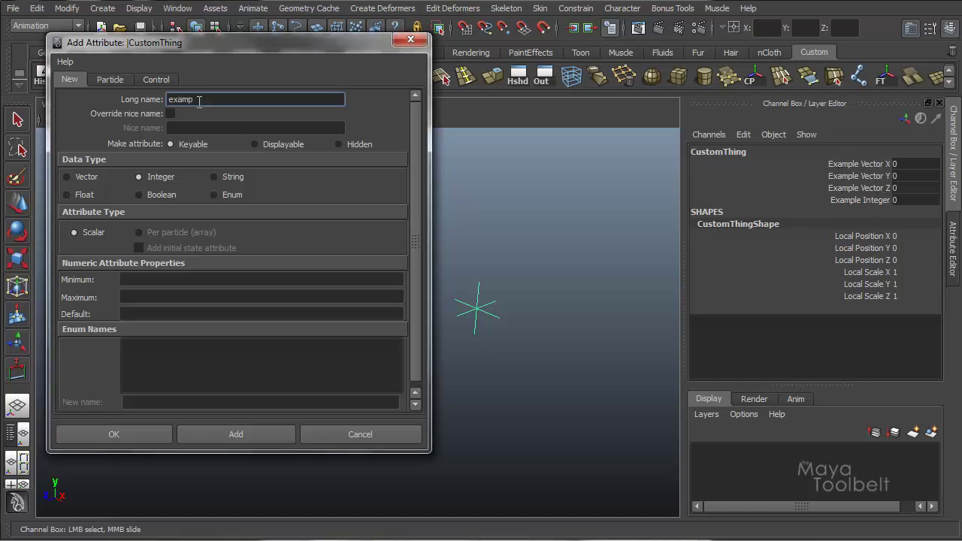
pyautogui.write('leString')
pyautogui.click(214, 178)
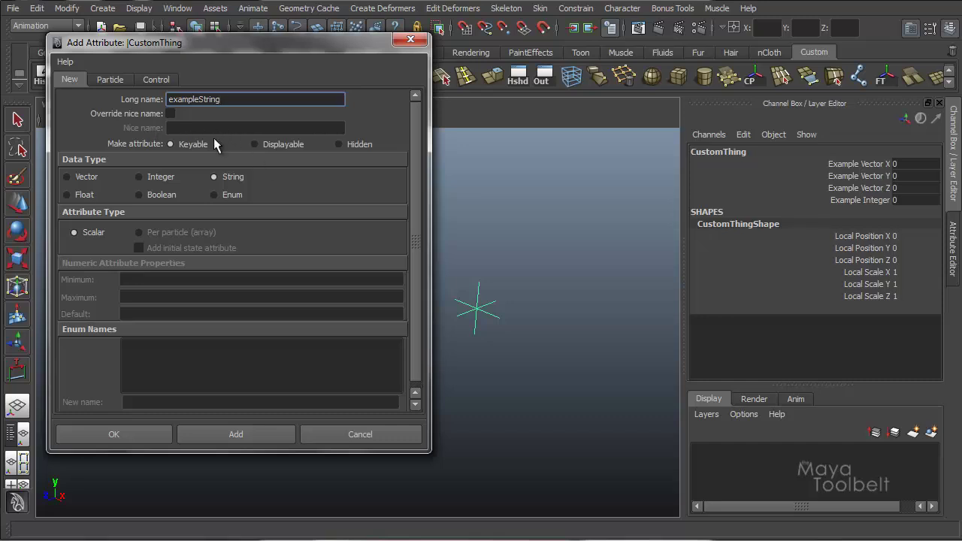
pyautogui.click(236, 434)
# - Expand CustomThing's Extra Attributes in the Attribute Editor and slide Example Integer to -8
pyautogui.click(411, 39)
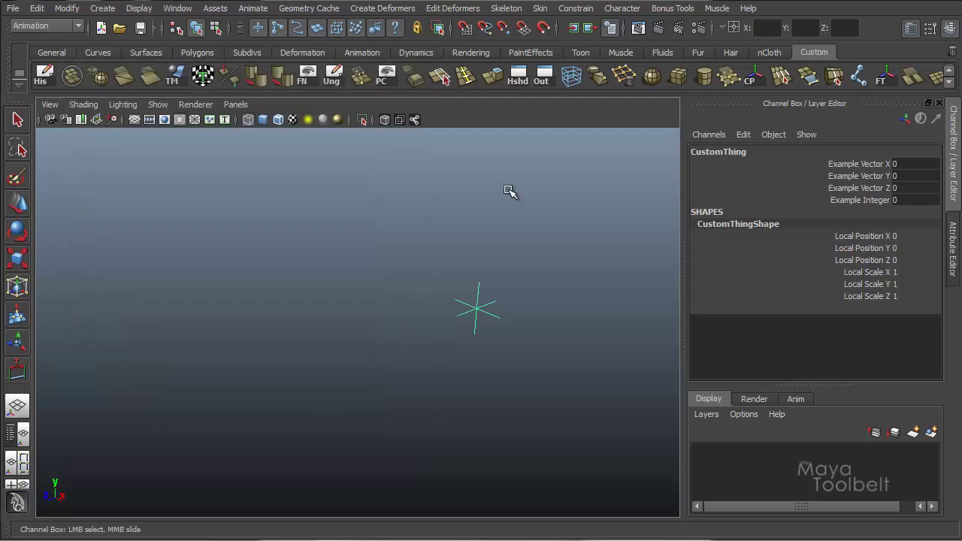
pyautogui.hotkey('ctrl', 'a')
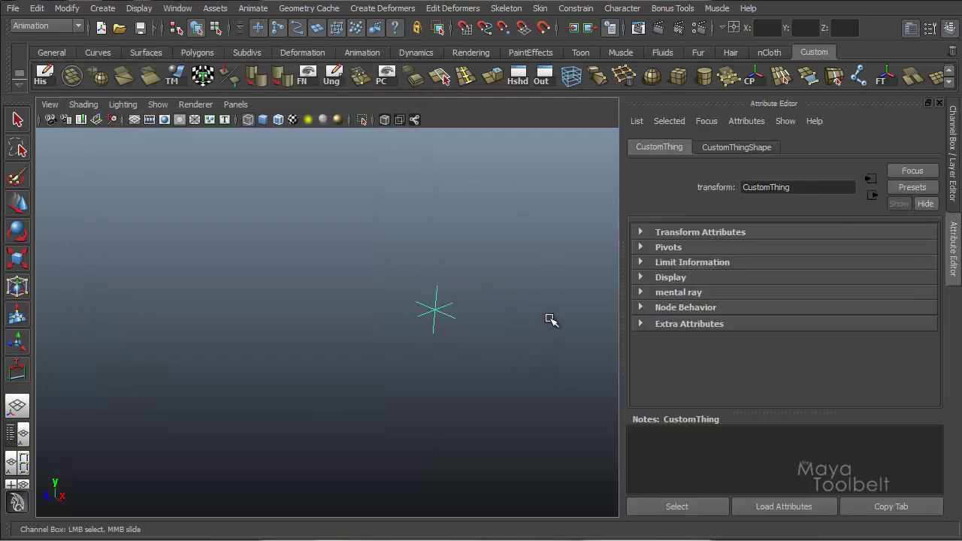
pyautogui.click(718, 148)
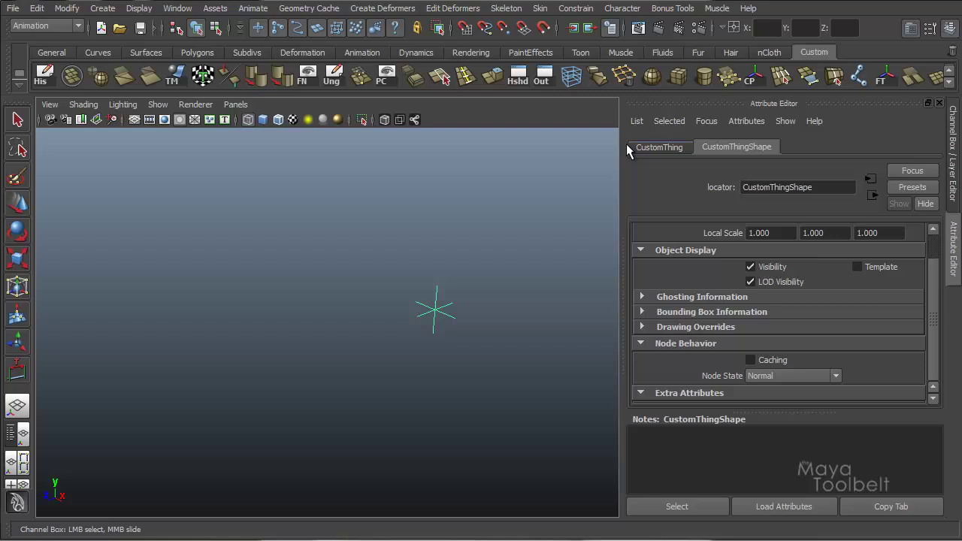
pyautogui.click(662, 149)
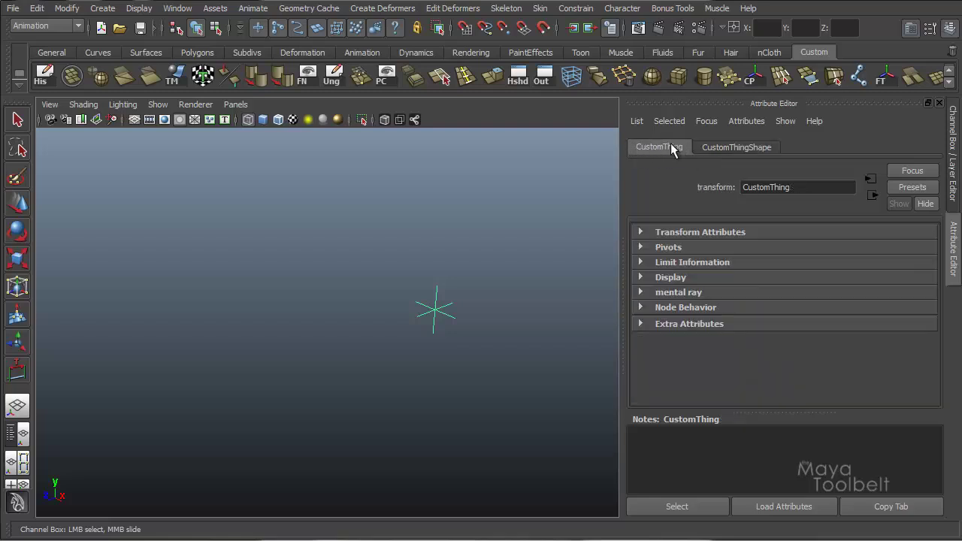
pyautogui.click(733, 145)
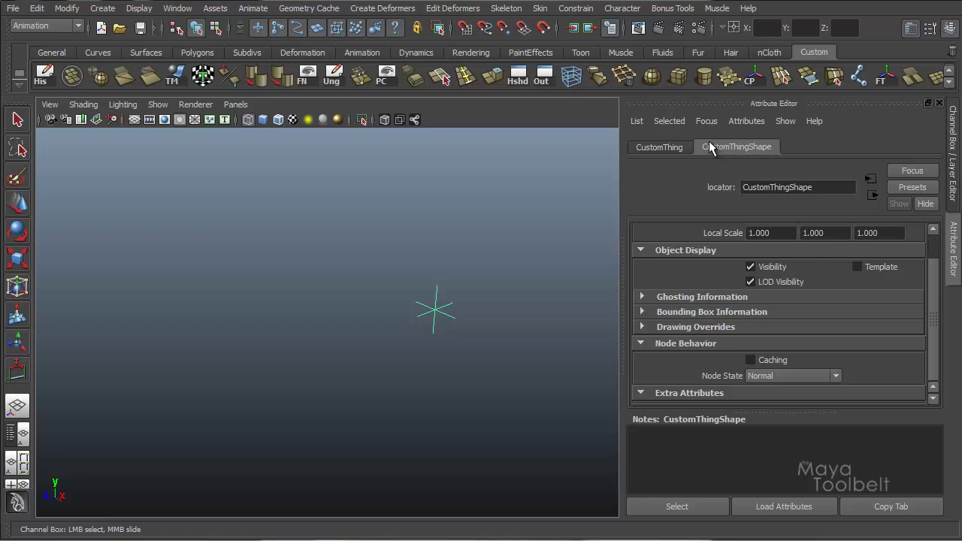
pyautogui.click(661, 146)
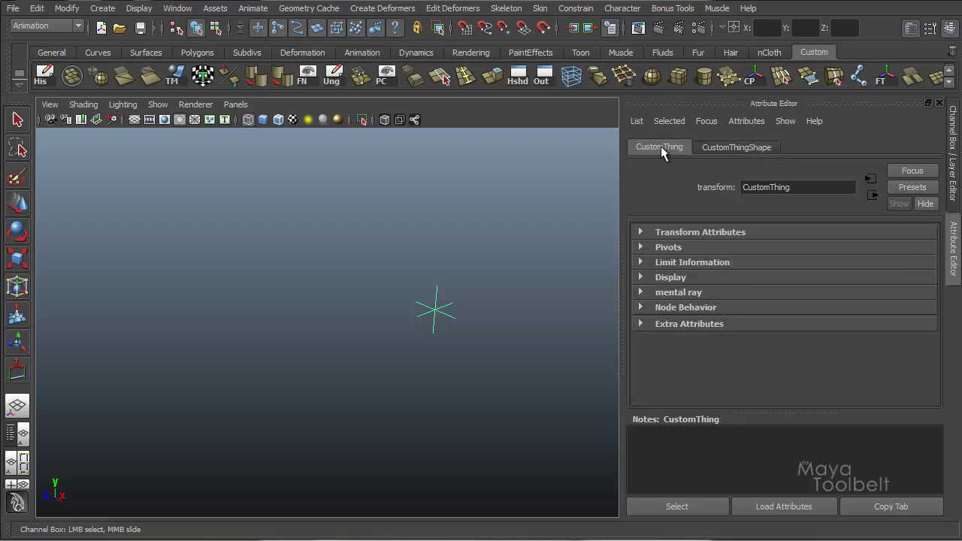
pyautogui.click(640, 324)
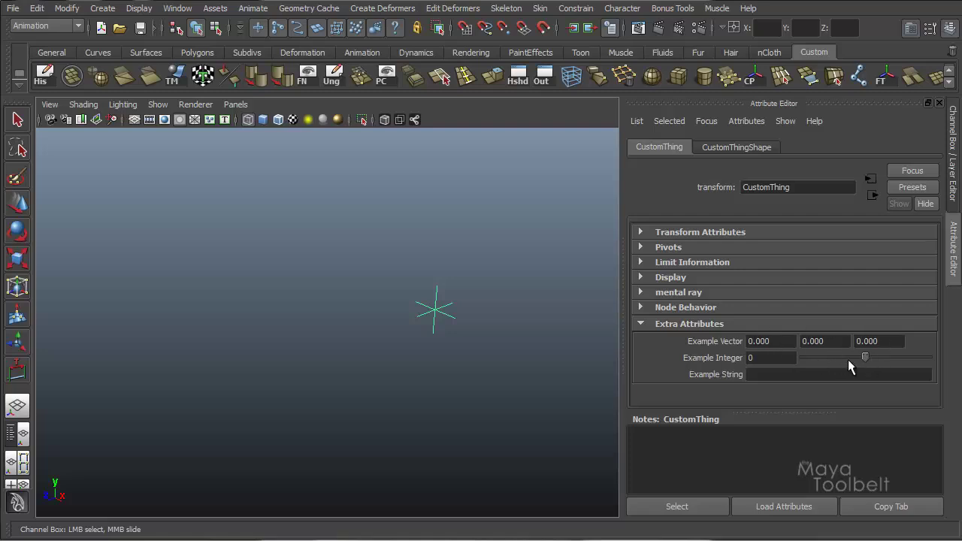
pyautogui.moveTo(862, 357)
pyautogui.mouseDown()
pyautogui.moveTo(809, 357)
pyautogui.moveTo(841, 369)
pyautogui.moveTo(933, 371)
pyautogui.moveTo(871, 362)
pyautogui.mouseUp()
pyautogui.click(783, 380)
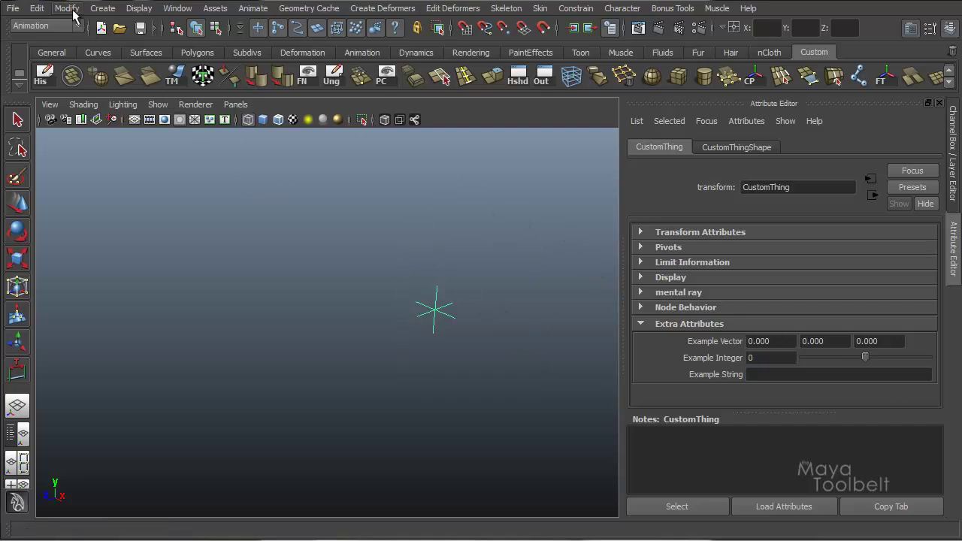
# - Start a new Float attribute named exampleFloat in the Add Attribute dialog
pyautogui.hotkey('ctrl', 'a')
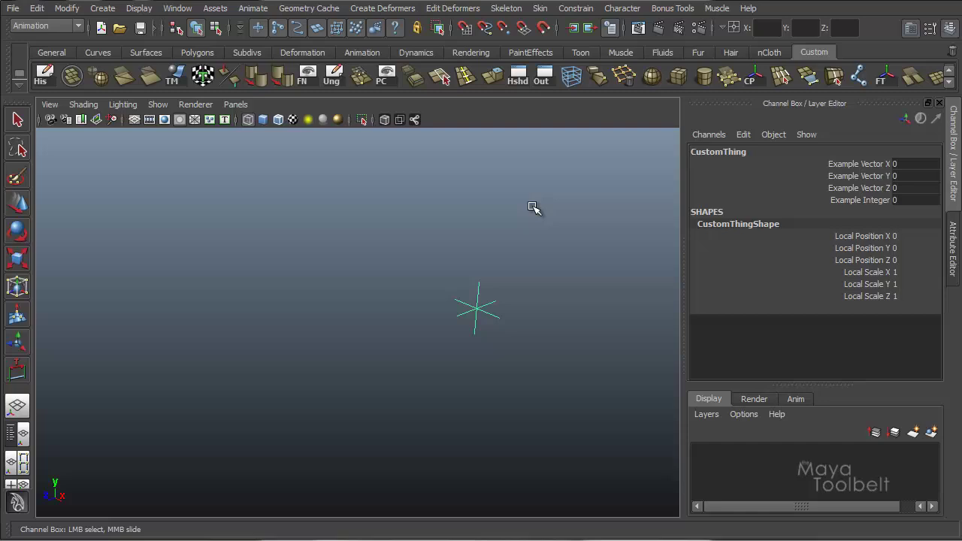
pyautogui.click(75, 9)
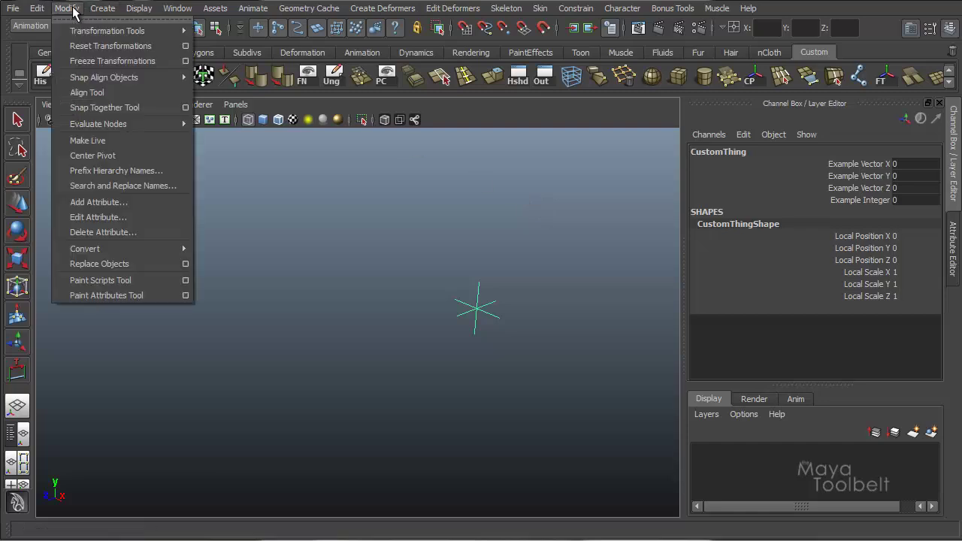
pyautogui.click(121, 202)
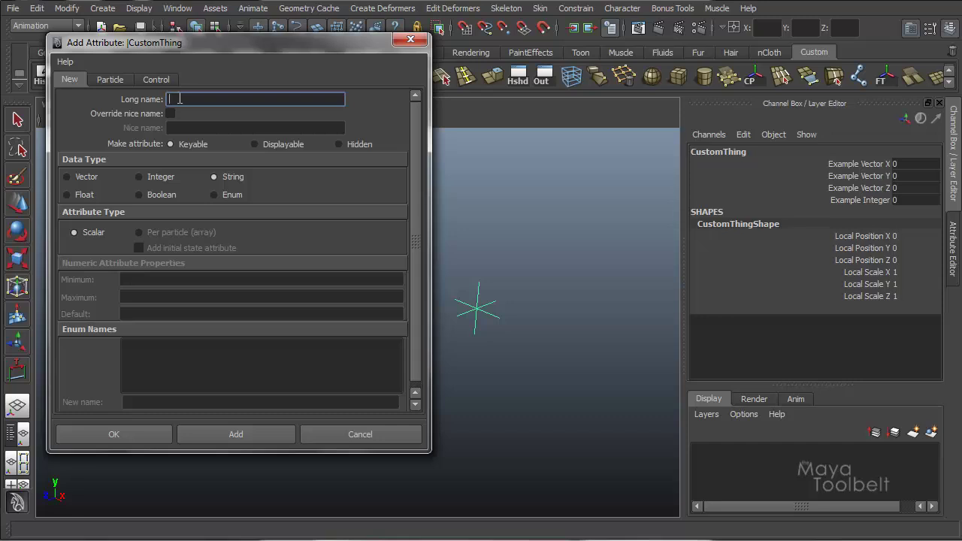
pyautogui.write('exampleFloat')
pyautogui.click(82, 195)
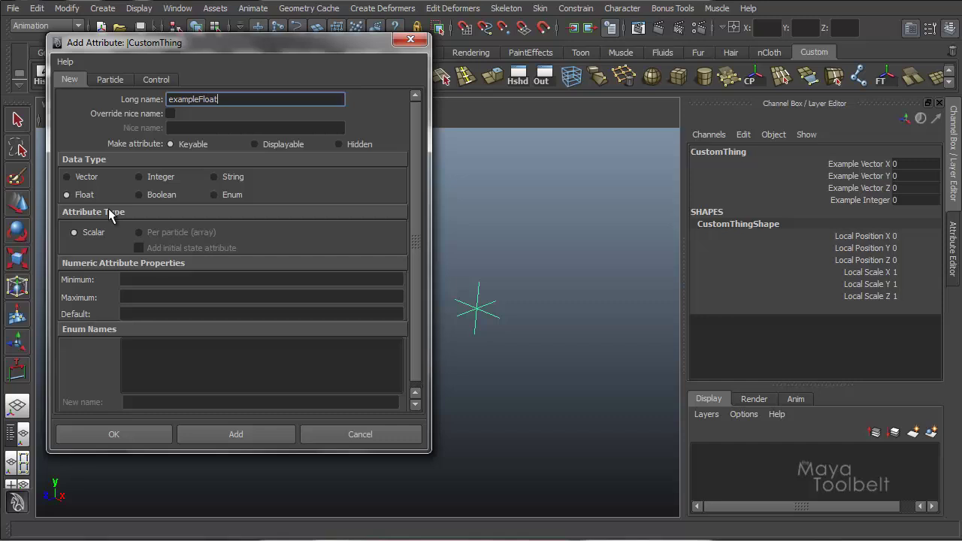
# - Give exampleFloat minimum 0, maximum 100, default 0, add it, and slide it to 23.8
pyautogui.click(153, 280)
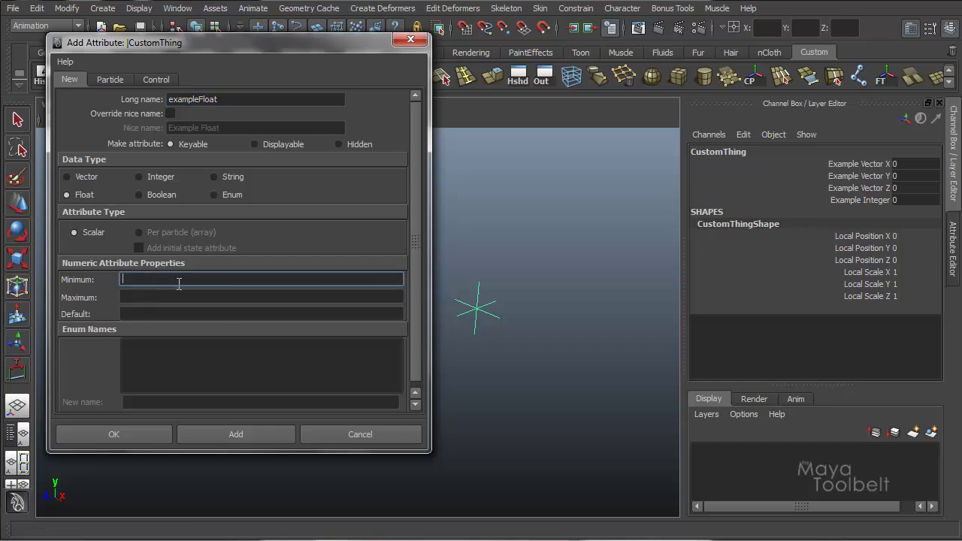
pyautogui.write('0')
pyautogui.click(148, 296)
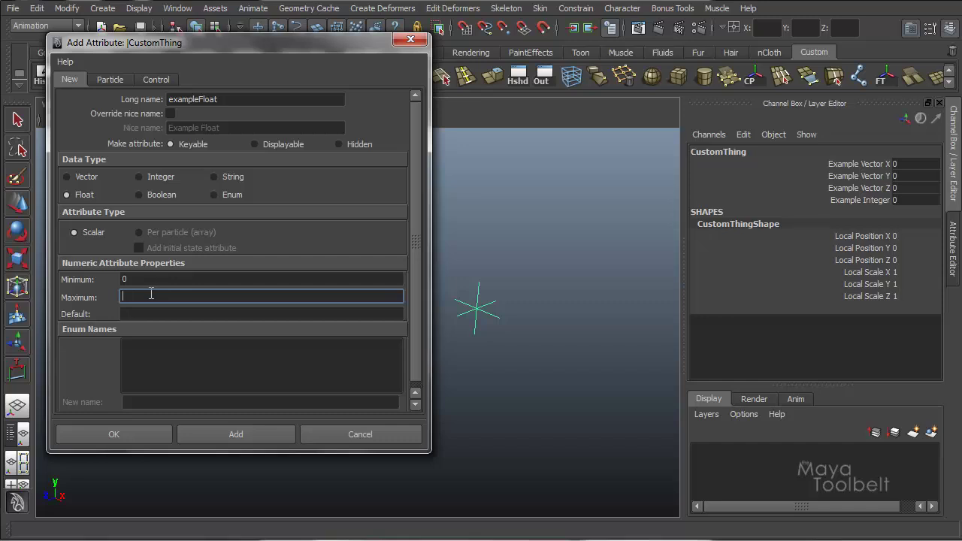
pyautogui.write('100')
pyautogui.click(146, 314)
pyautogui.write('0')
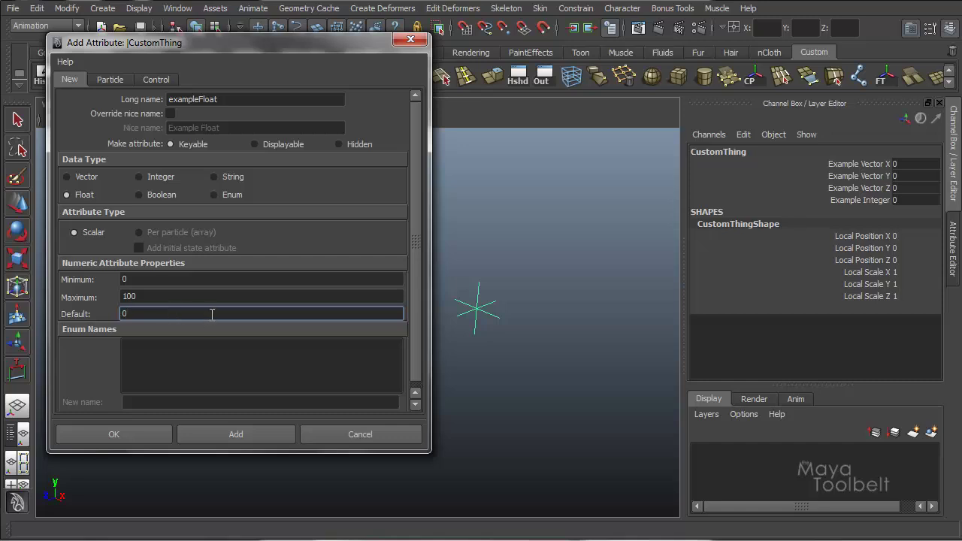
pyautogui.click(245, 439)
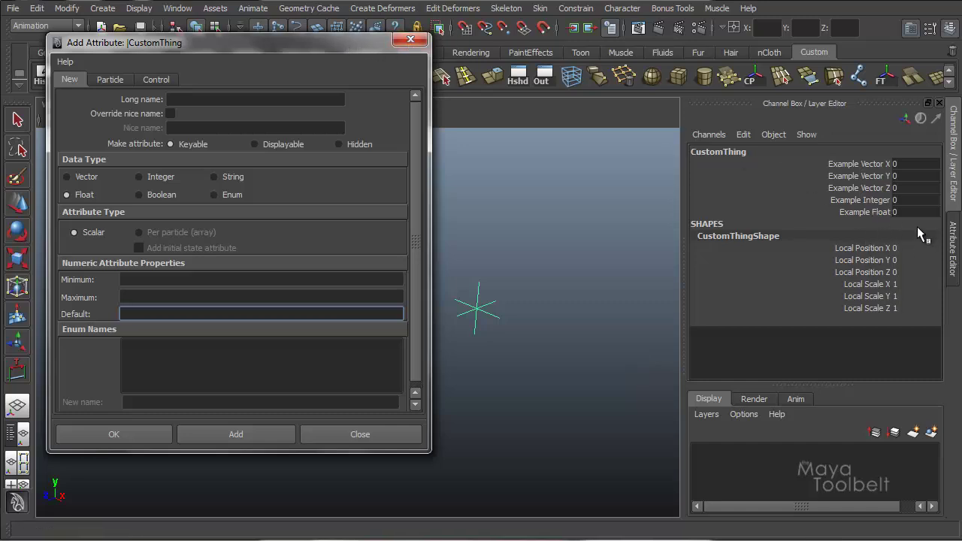
pyautogui.click(871, 212)
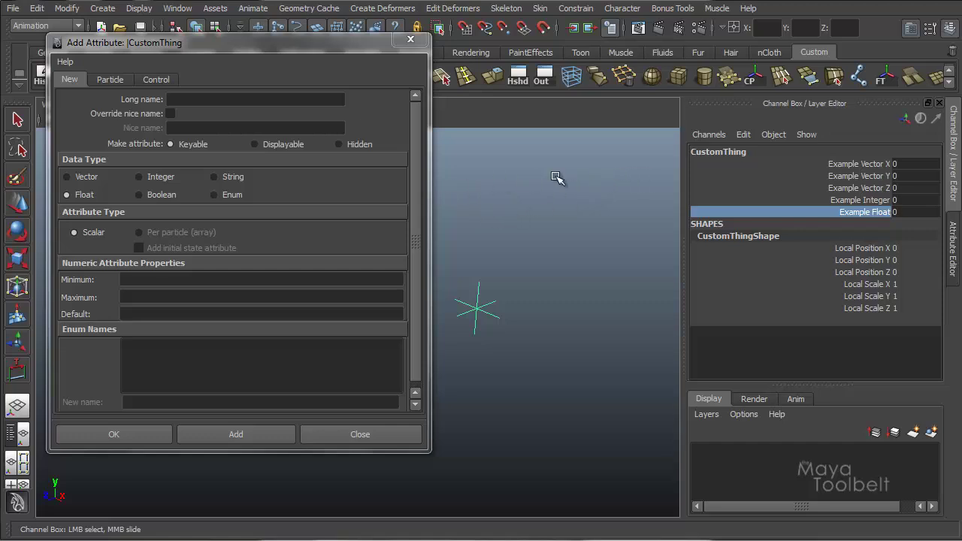
pyautogui.moveTo(521, 183); pyautogui.dragTo(578, 217, button='middle')
# - Try the Example Integer and Example Float sliders in the Attribute Editor
pyautogui.click(410, 39)
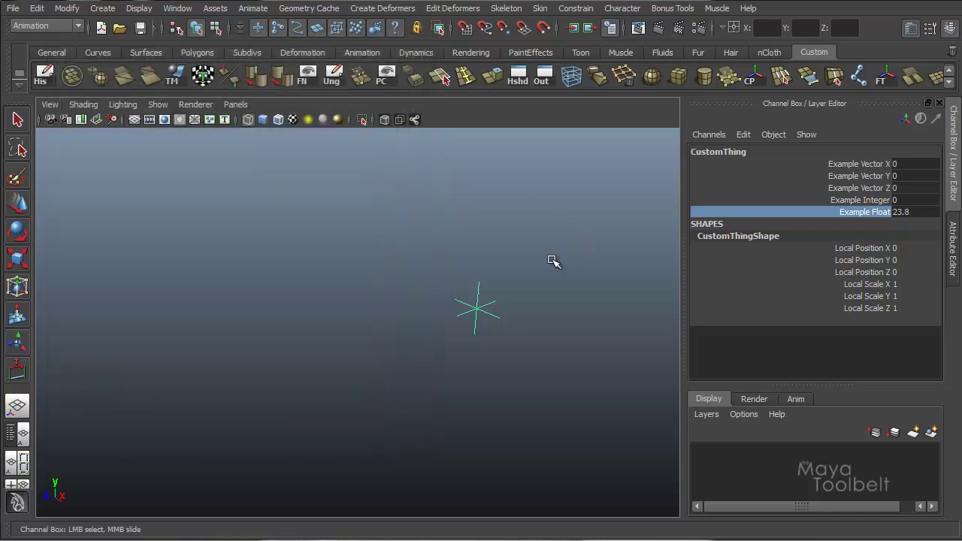
pyautogui.hotkey('ctrl', 'a')
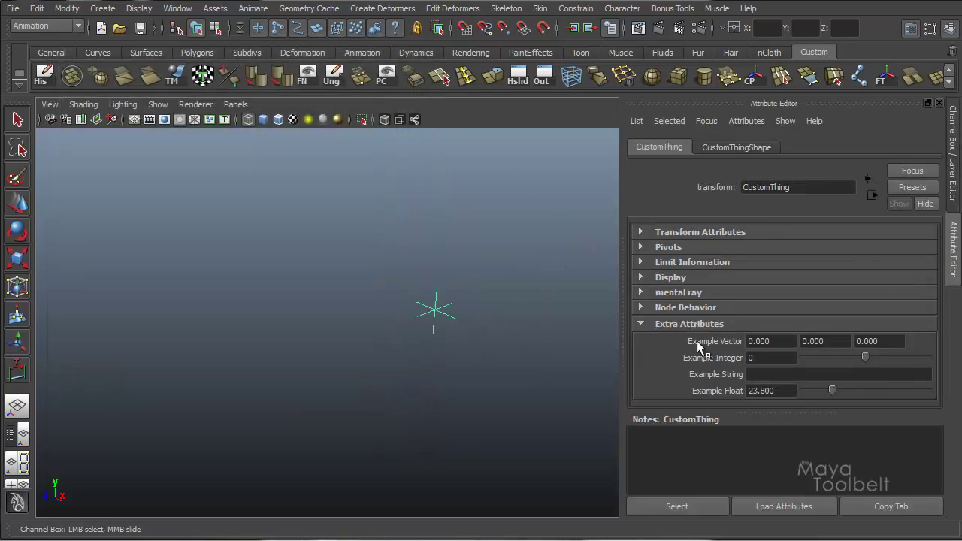
pyautogui.click(831, 390)
pyautogui.moveTo(873, 356)
pyautogui.mouseDown()
pyautogui.moveTo(860, 356)
pyautogui.moveTo(887, 360)
pyautogui.moveTo(862, 361)
pyautogui.mouseUp()
pyautogui.moveTo(802, 389); pyautogui.dragTo(809, 389)
pyautogui.moveTo(812, 390); pyautogui.dragTo(819, 392)
pyautogui.moveTo(864, 358); pyautogui.dragTo(852, 359)
# - Type 1.5 into Example Integer and Example Float, giving 2 and 1.500
pyautogui.doubleClick(769, 358)
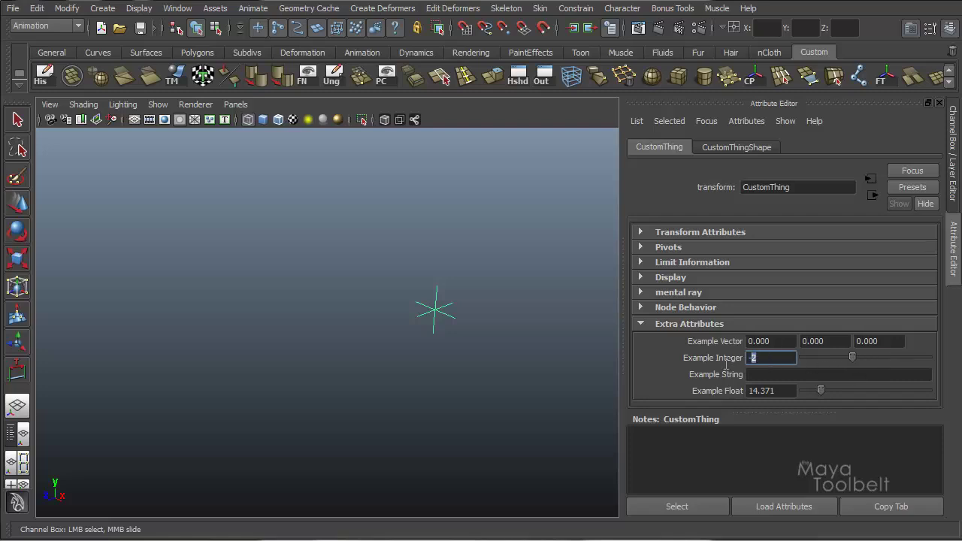
pyautogui.write('1.5')
pyautogui.press('Return')
pyautogui.click(779, 391)
pyautogui.doubleClick(779, 390)
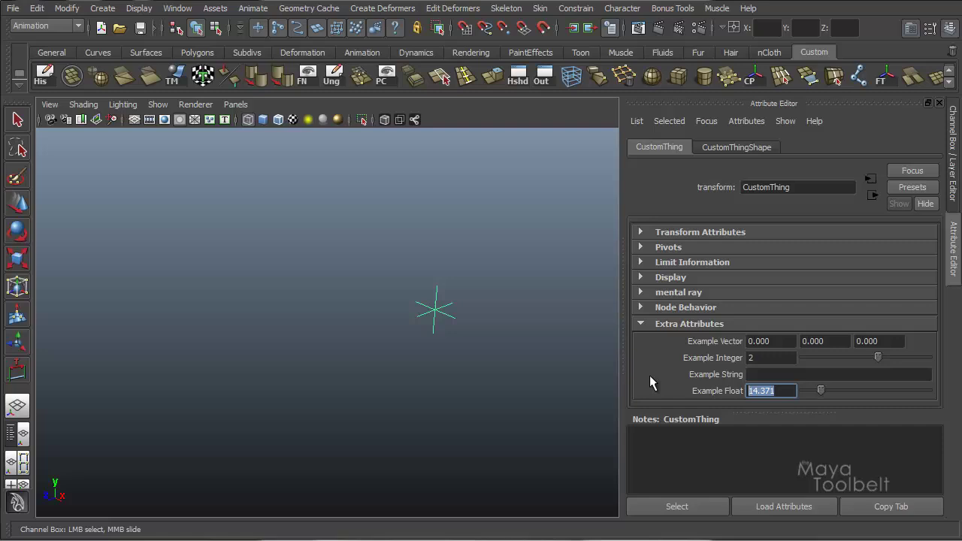
pyautogui.write('1.5')
pyautogui.press('Return')
# - Reselect the CustomThing locator and bring up the Add Attribute dialog
pyautogui.click(575, 283)
pyautogui.hotkey('ctrl', 'a')
pyautogui.hotkey('ctrl', 'a')
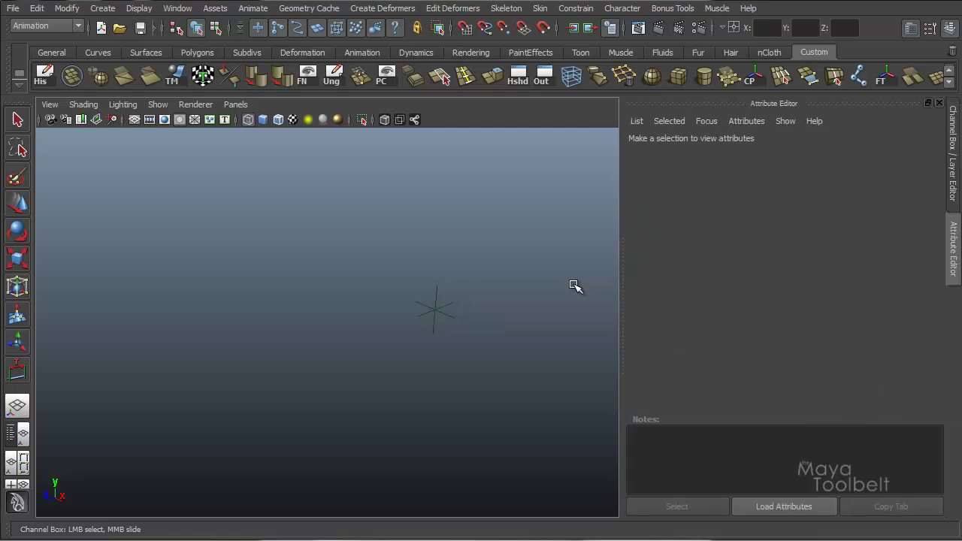
pyautogui.hotkey('ctrl', 'a')
pyautogui.moveTo(573, 279); pyautogui.dragTo(311, 425)
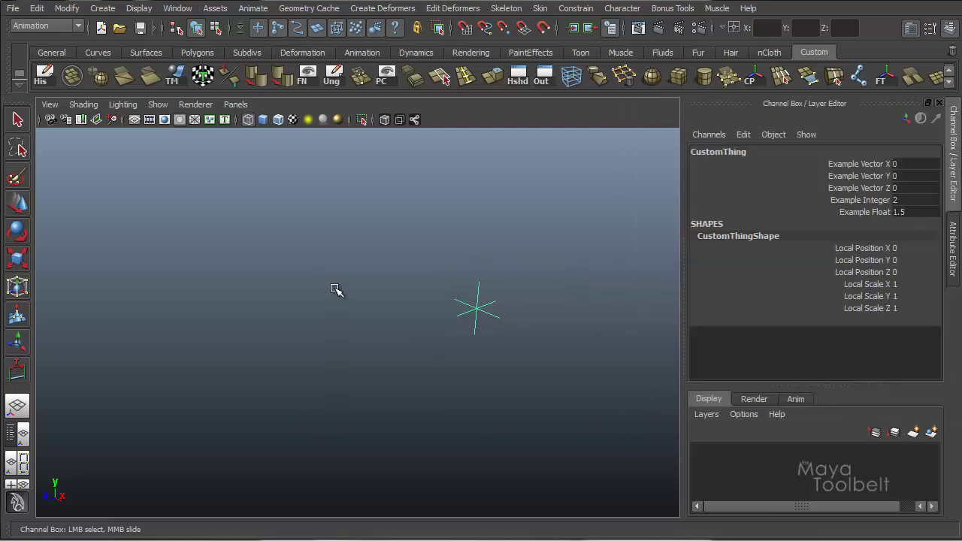
pyautogui.click(65, 9)
pyautogui.click(97, 200)
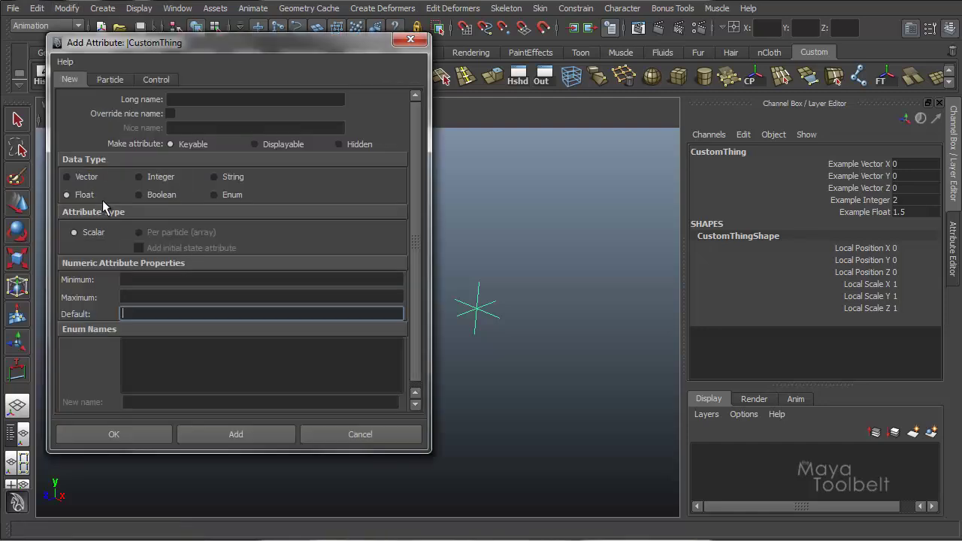
# - Choose the Boolean type and enter exampleBoolean as the long name
pyautogui.click(162, 193)
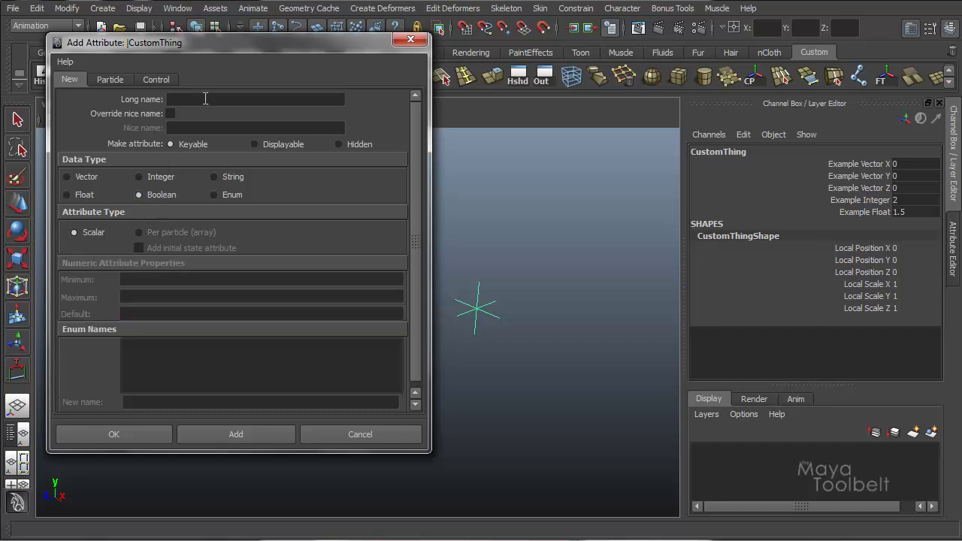
pyautogui.click(204, 98)
pyautogui.write('exampleBoolean')
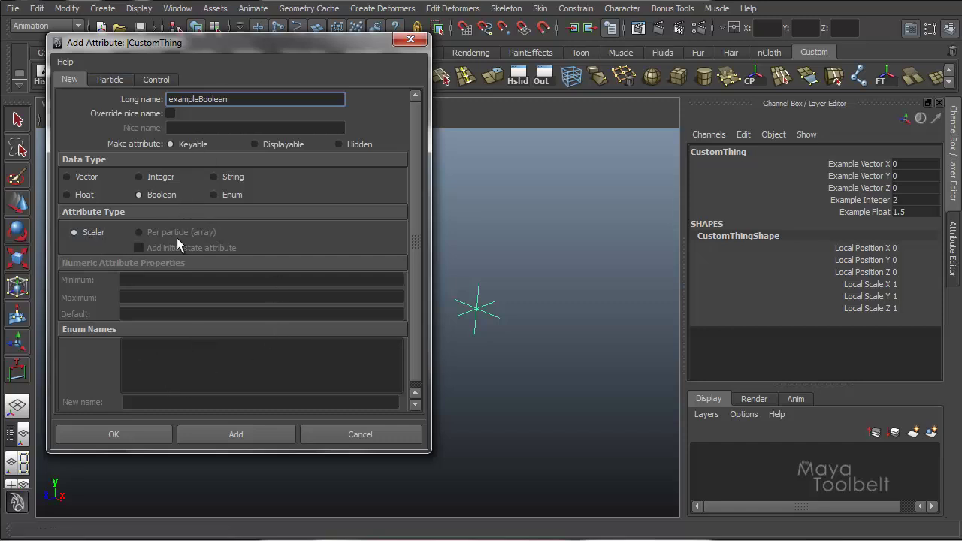
pyautogui.click(112, 77)
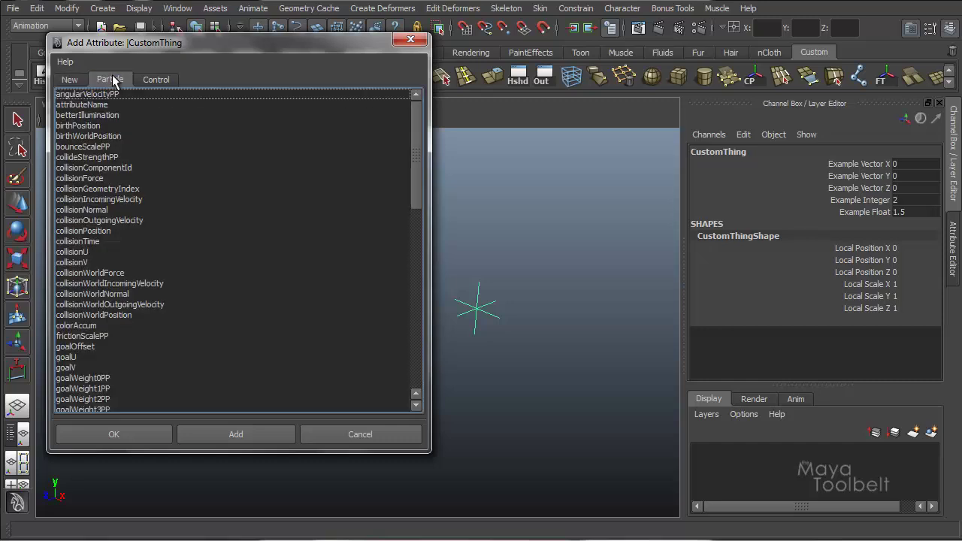
pyautogui.click(75, 79)
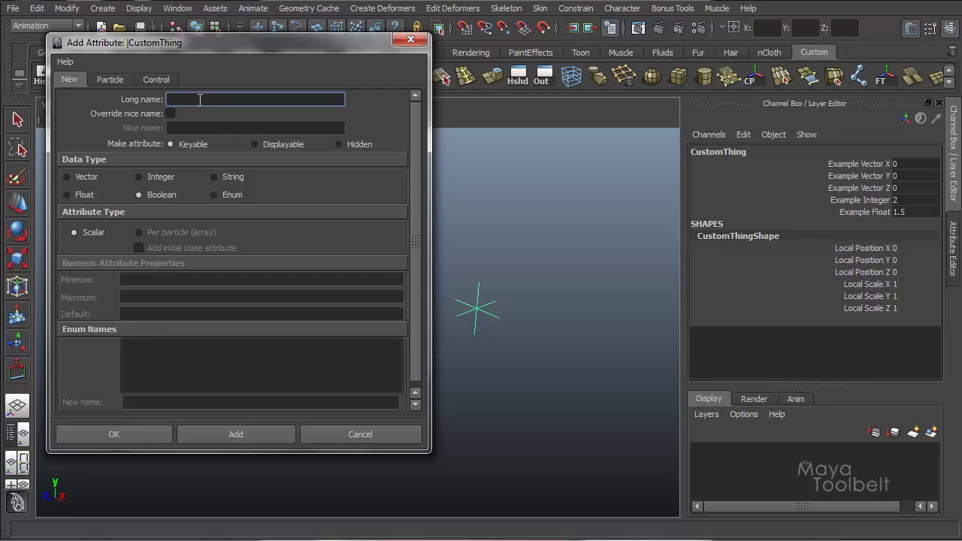
pyautogui.write('exampleBoolean')
# - Add exampleBoolean, then set it to 1 and back to 0 in the Channel Box
pyautogui.click(219, 433)
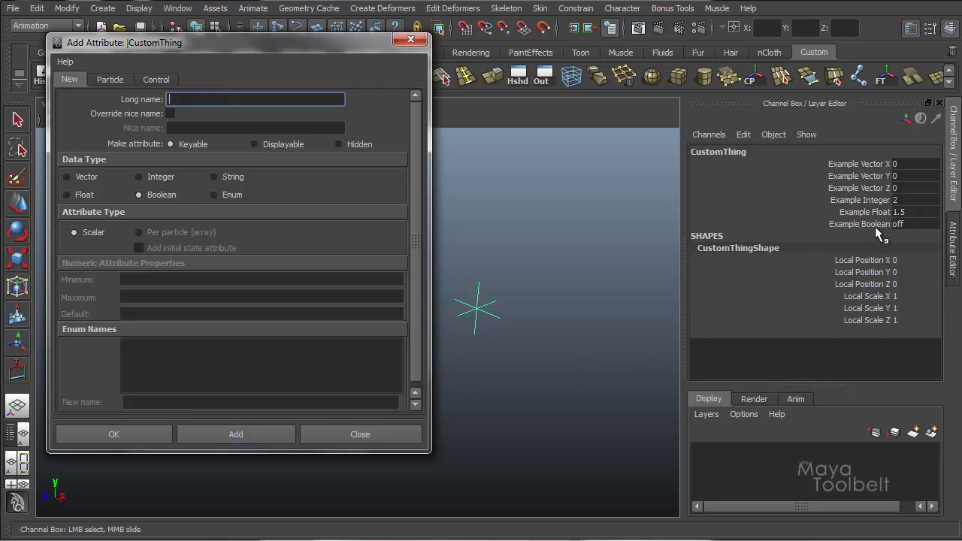
pyautogui.doubleClick(908, 224)
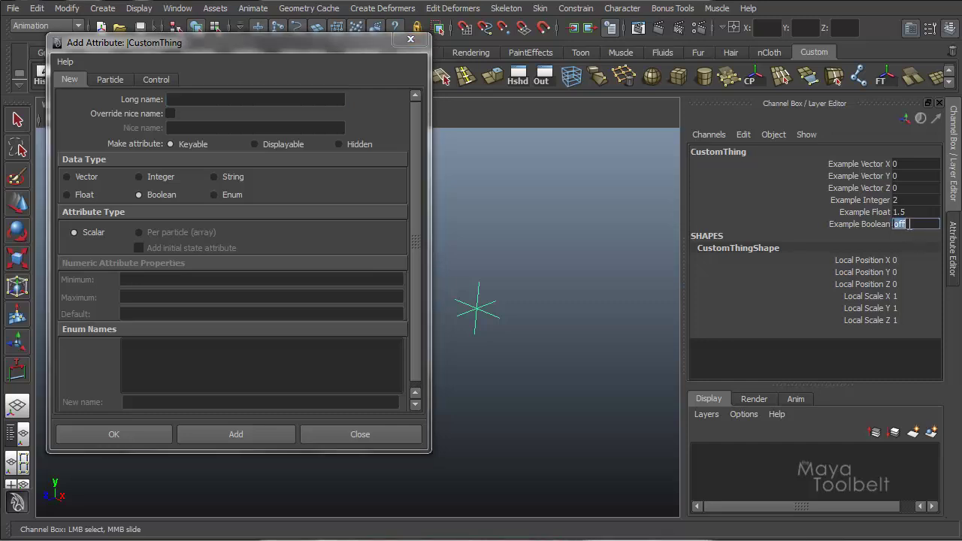
pyautogui.write('1')
pyautogui.press('Return')
pyautogui.write('0')
pyautogui.press('Return')
# - Close the dialog, reselect CustomThing and review its attributes in the Attribute Editor
pyautogui.click(410, 39)
pyautogui.click(534, 296)
pyautogui.moveTo(538, 301); pyautogui.dragTo(357, 418)
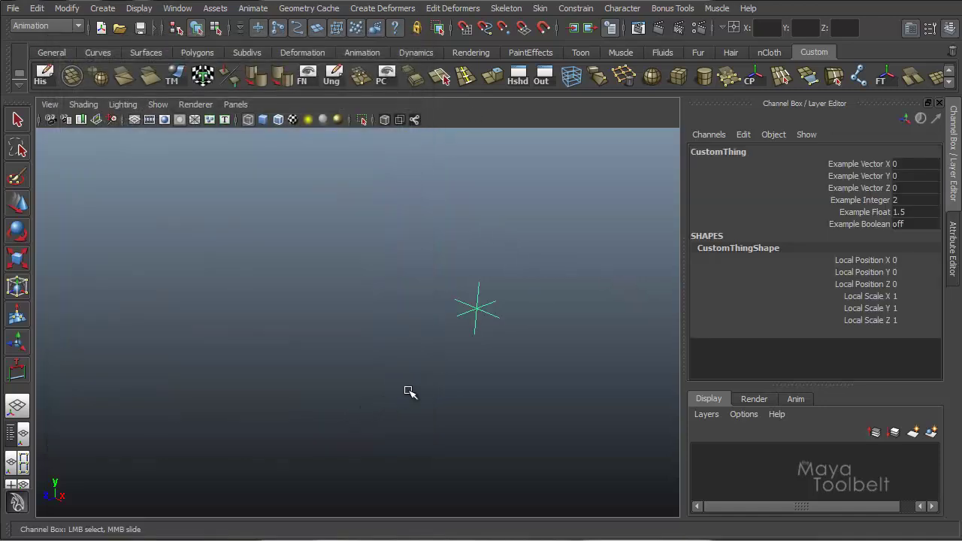
pyautogui.hotkey('ctrl', 'a')
pyautogui.scroll(-1, 861, 336)
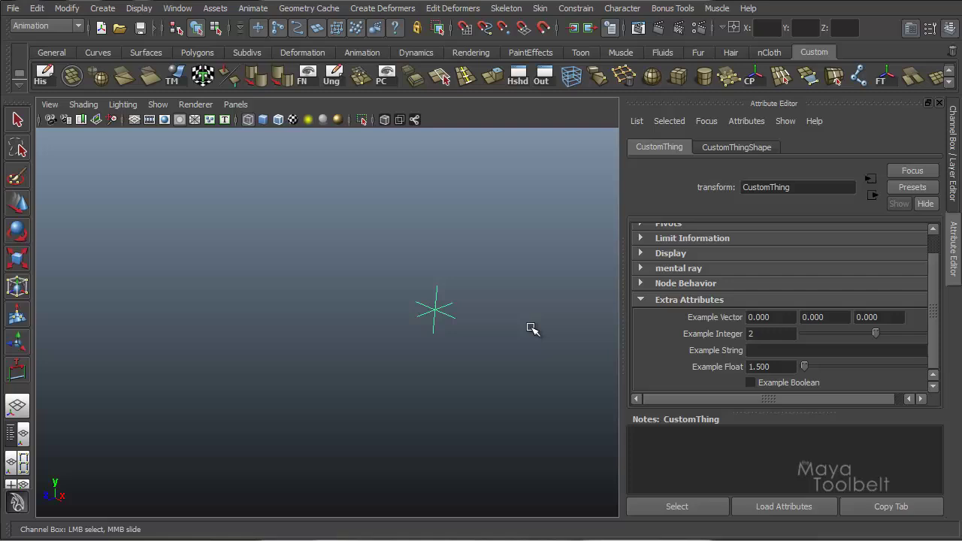
pyautogui.hotkey('ctrl', 'a')
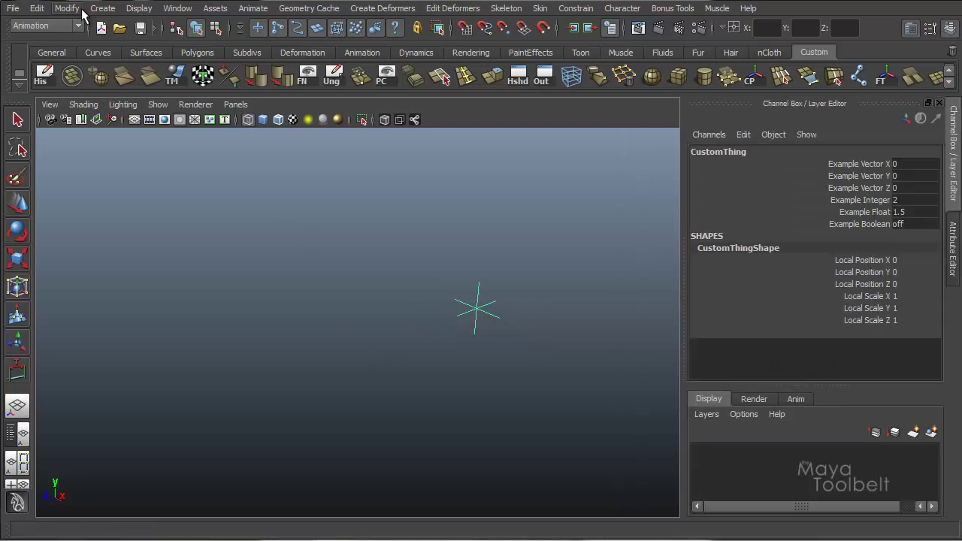
pyautogui.click(75, 9)
pyautogui.click(111, 202)
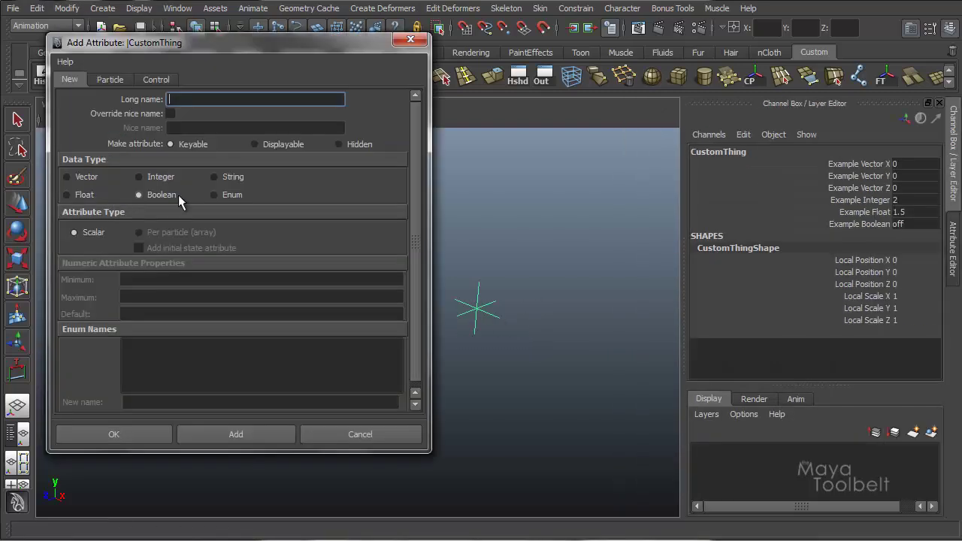
pyautogui.click(215, 195)
pyautogui.write('exampleEnum')
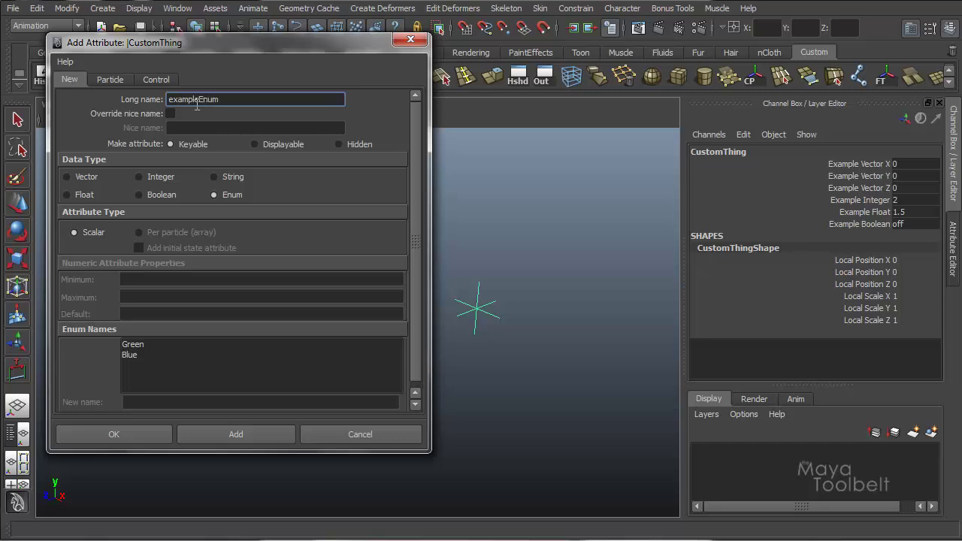
pyautogui.click(142, 346)
pyautogui.click(148, 364)
pyautogui.click(132, 353)
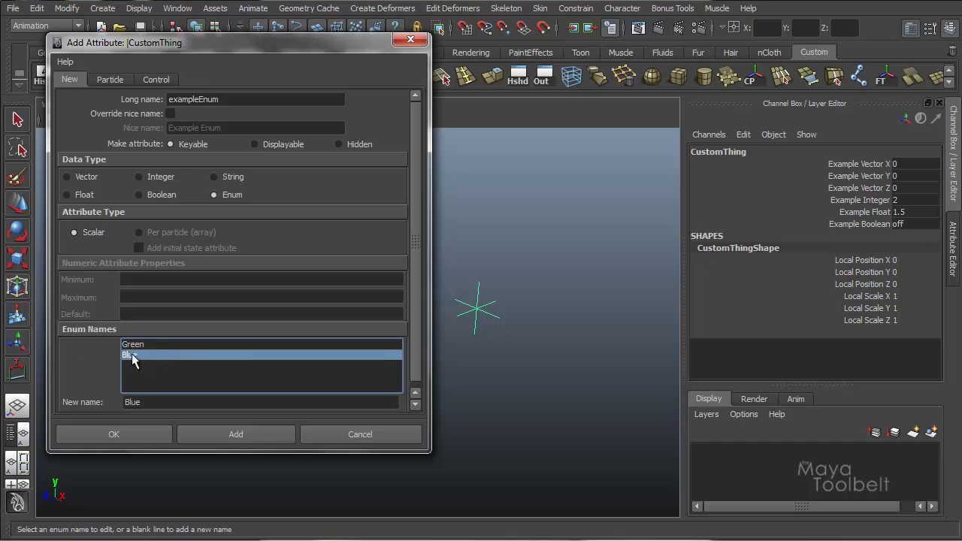
pyautogui.click(145, 345)
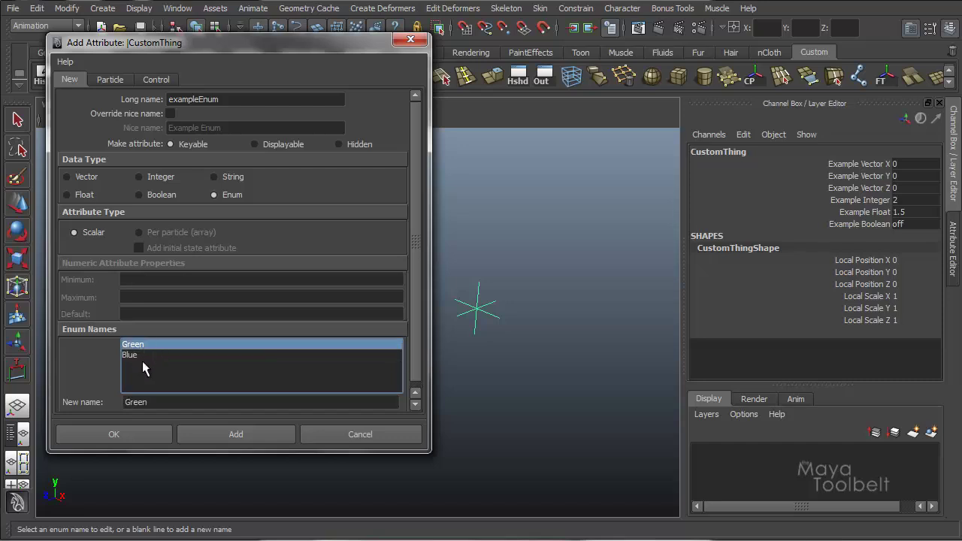
pyautogui.click(140, 355)
pyautogui.click(142, 346)
pyautogui.click(139, 363)
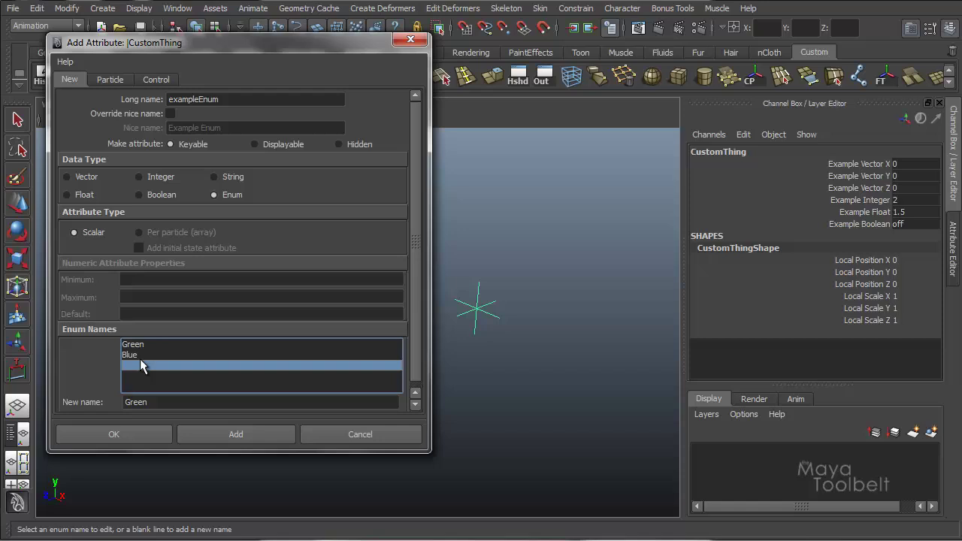
pyautogui.click(140, 356)
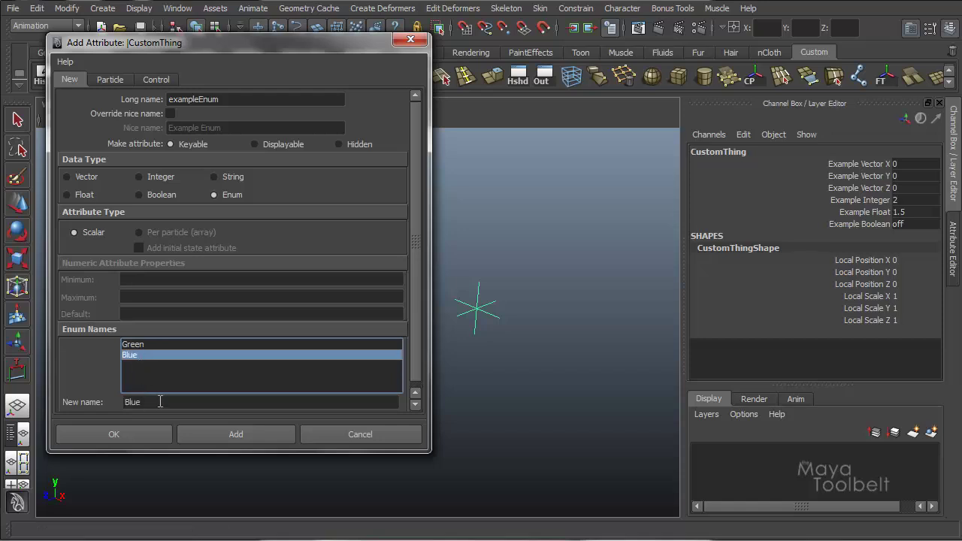
pyautogui.click(145, 345)
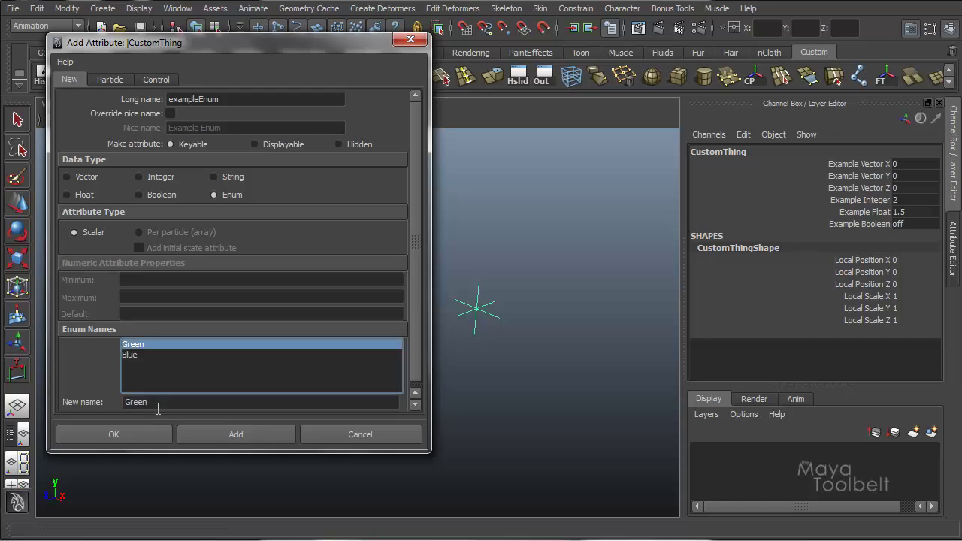
# - Rename the enum entries Green to Power and Blue to Energy
pyautogui.moveTo(158, 405); pyautogui.dragTo(117, 404)
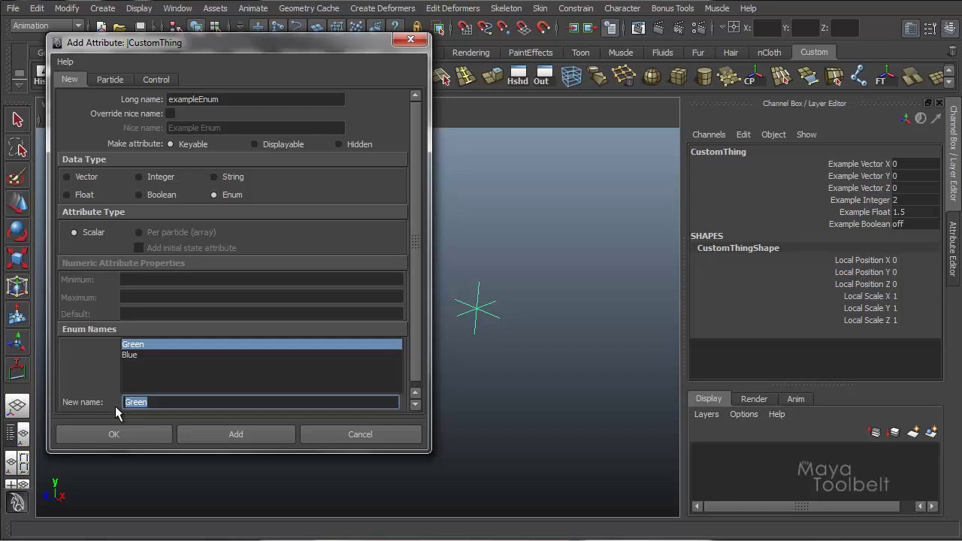
pyautogui.write('Power')
pyautogui.click(147, 355)
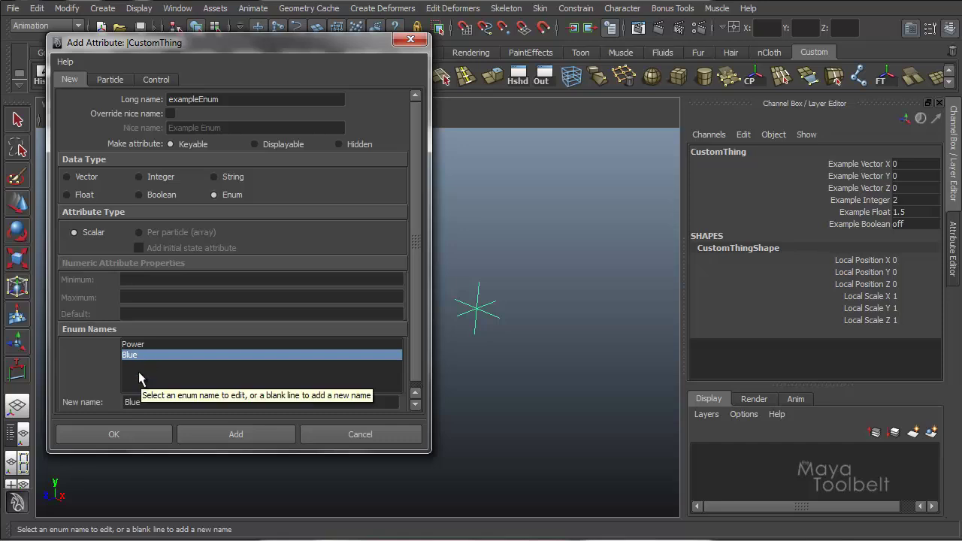
pyautogui.press('Return')
pyautogui.press('e')
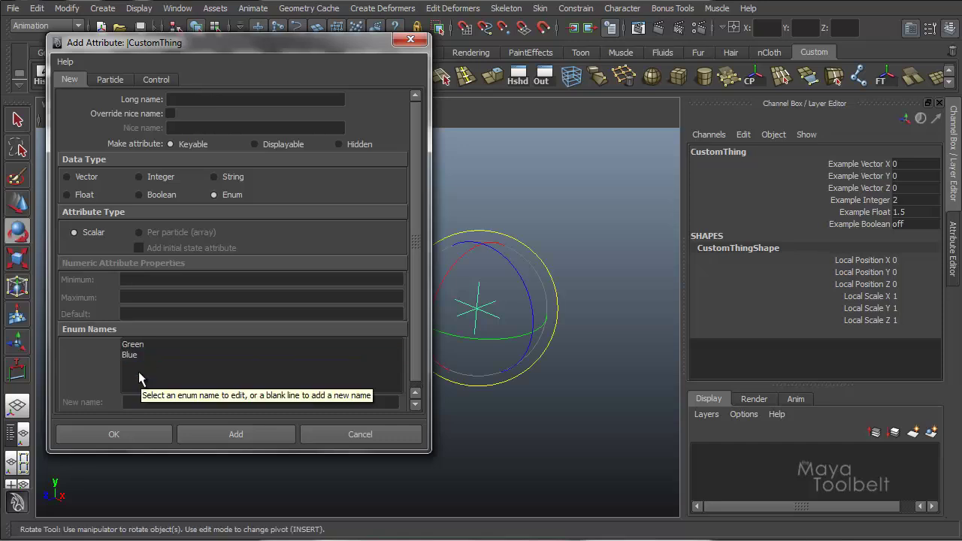
pyautogui.click(138, 356)
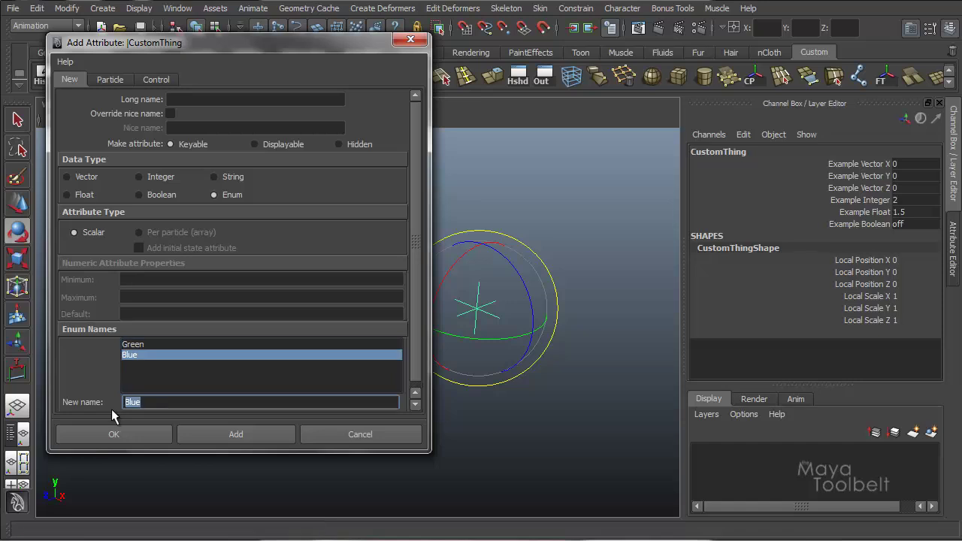
pyautogui.write('Energy')
pyautogui.press('Return')
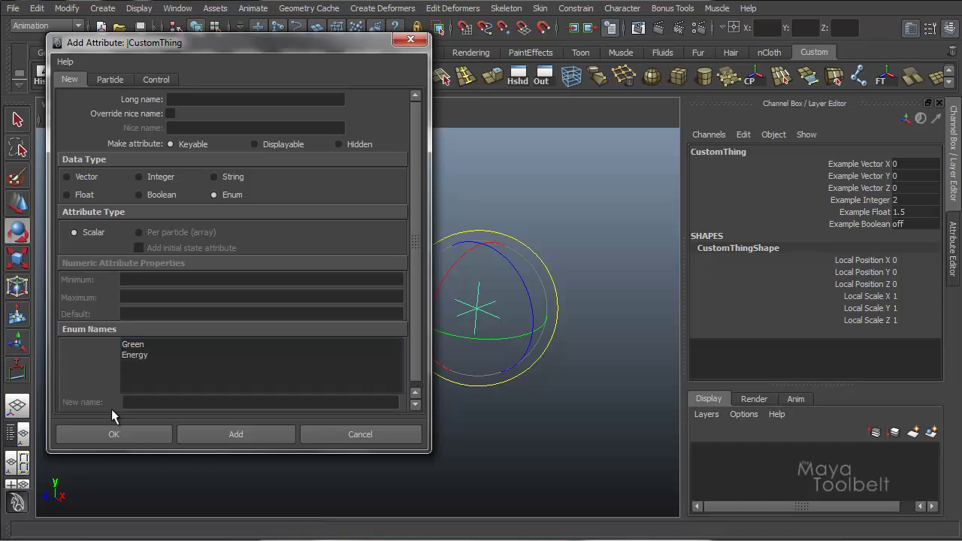
# - Confirm Green is renamed Power and add Battery as the third enum option
pyautogui.click(163, 366)
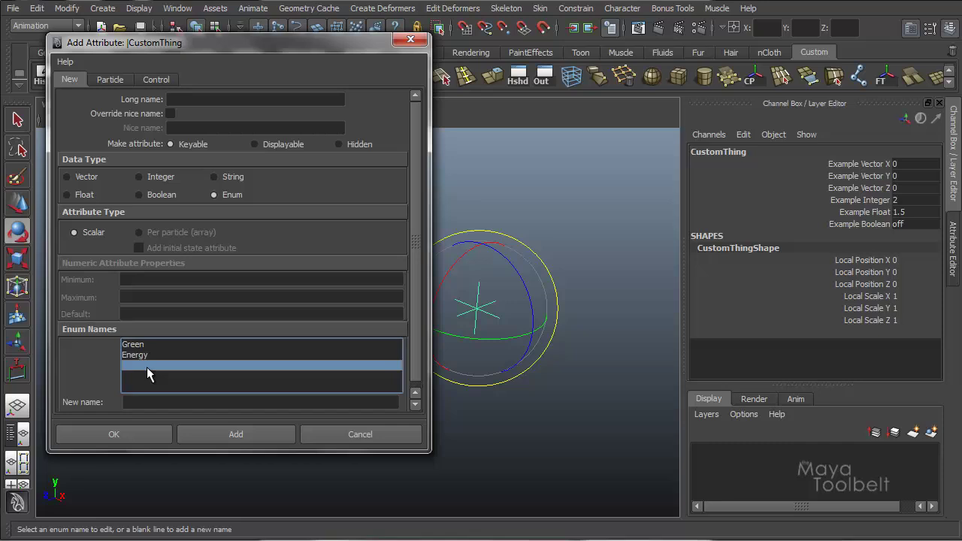
pyautogui.click(151, 348)
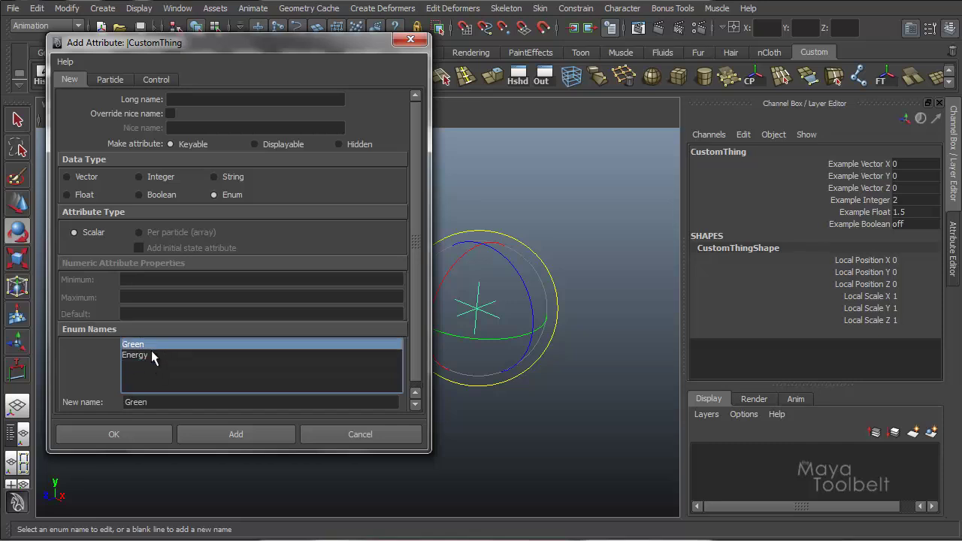
pyautogui.write('Power')
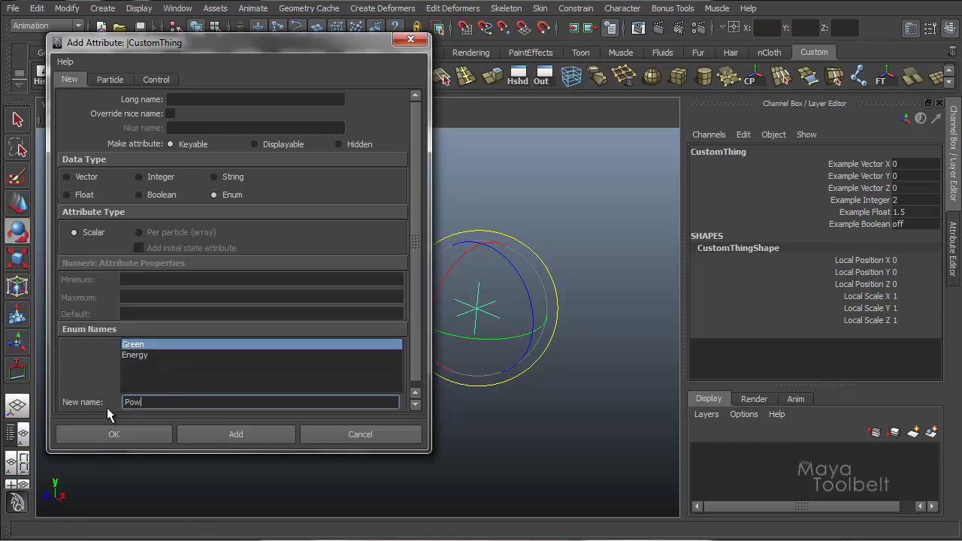
pyautogui.press('Return')
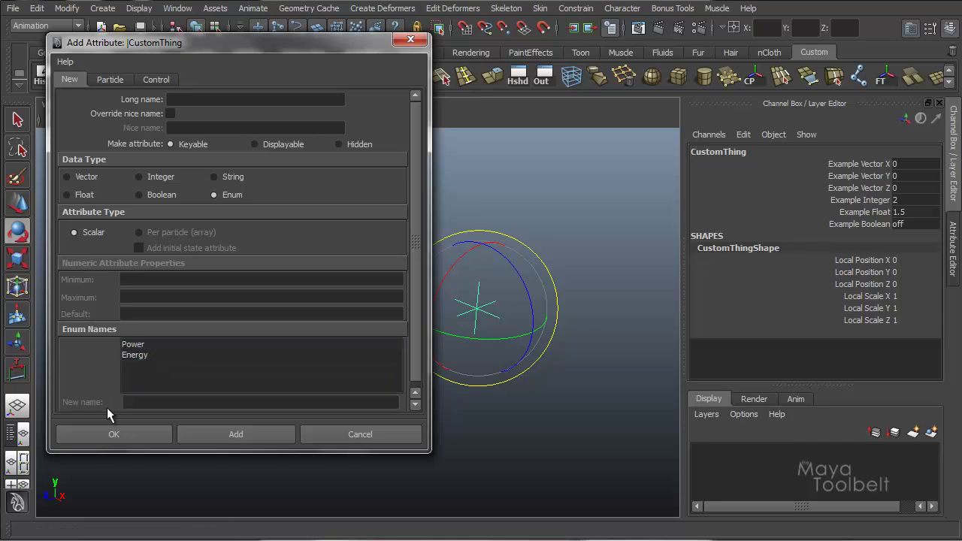
pyautogui.click(142, 366)
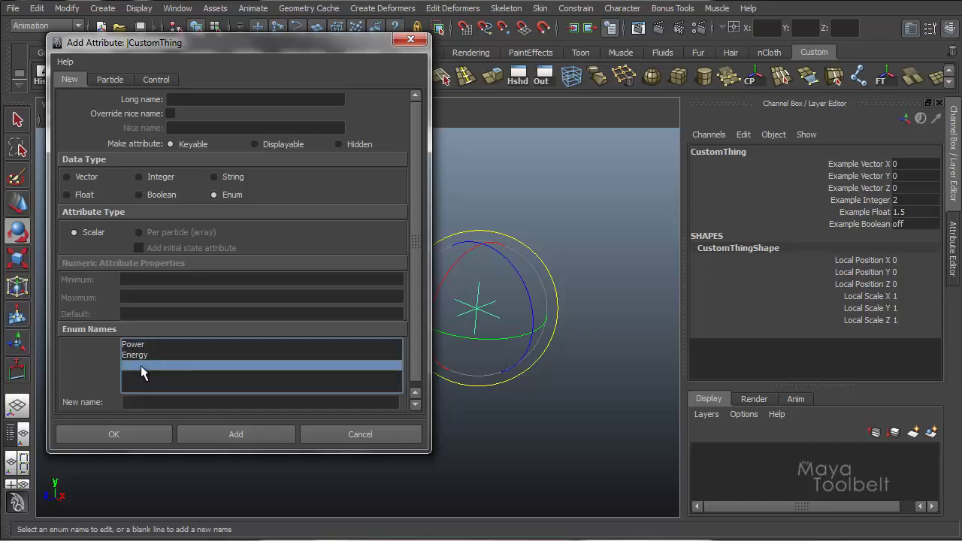
pyautogui.click(143, 403)
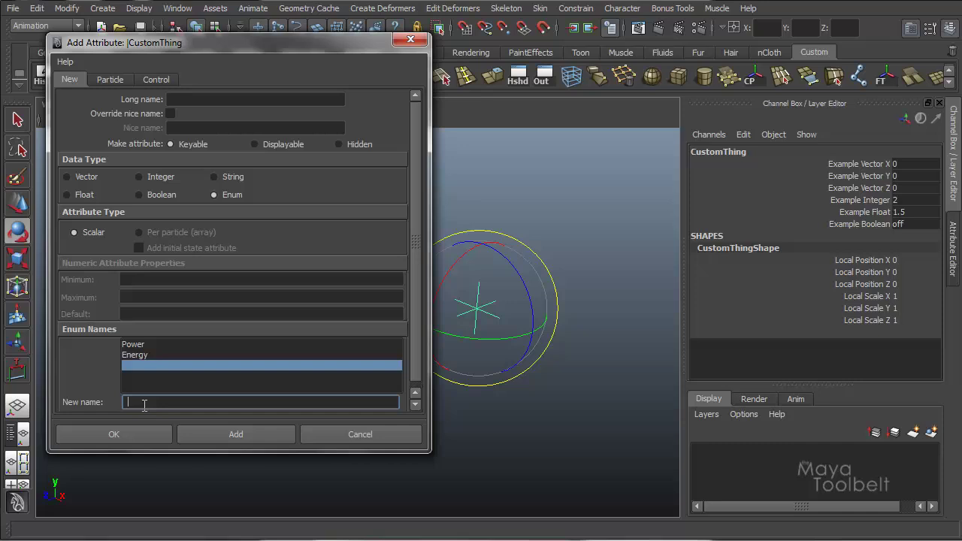
pyautogui.write('Battery')
pyautogui.press('Return')
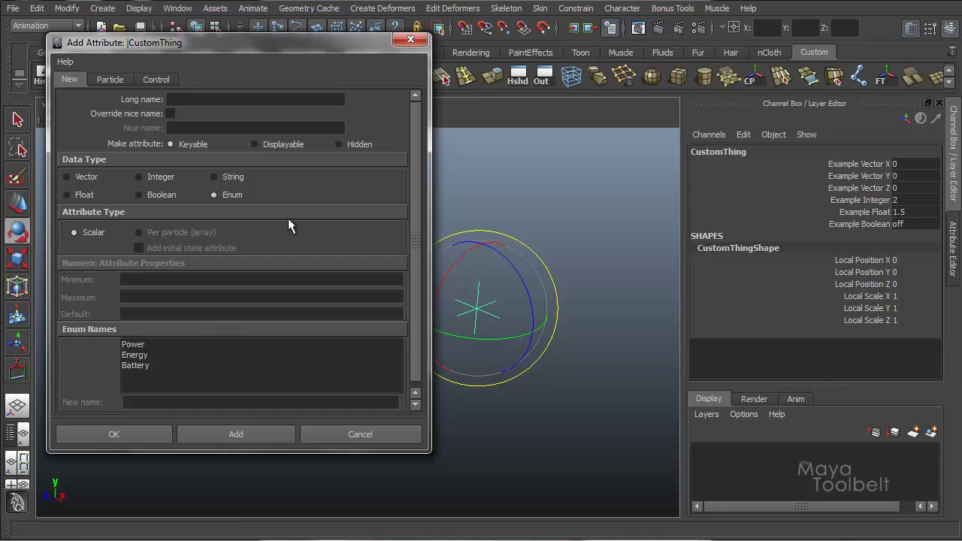
# - Set the attribute's long name to exampleEnum
pyautogui.click(215, 99)
pyautogui.write('e')
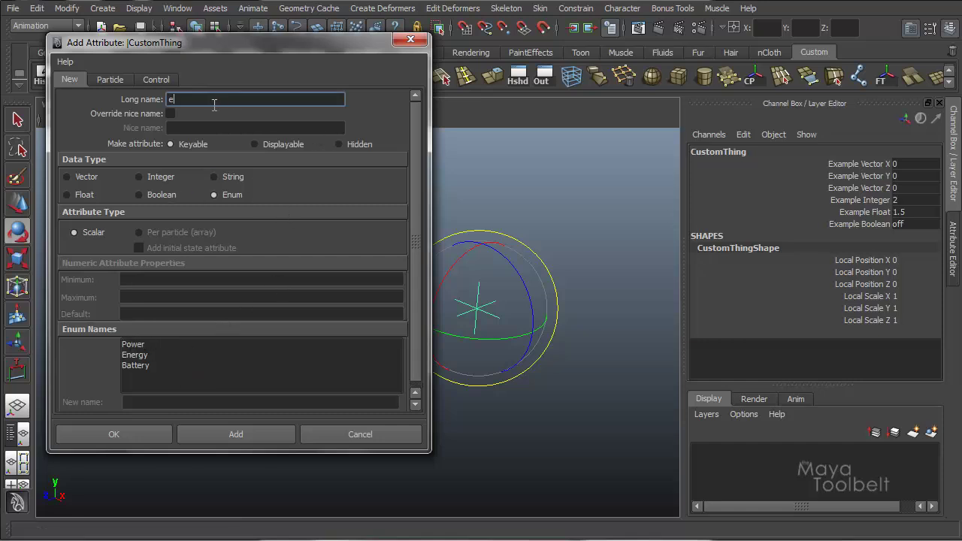
pyautogui.write('xampleEnumb')
pyautogui.press('BackSpace')
# - Add exampleEnum and set its Channel Box value to Battery
pyautogui.click(235, 434)
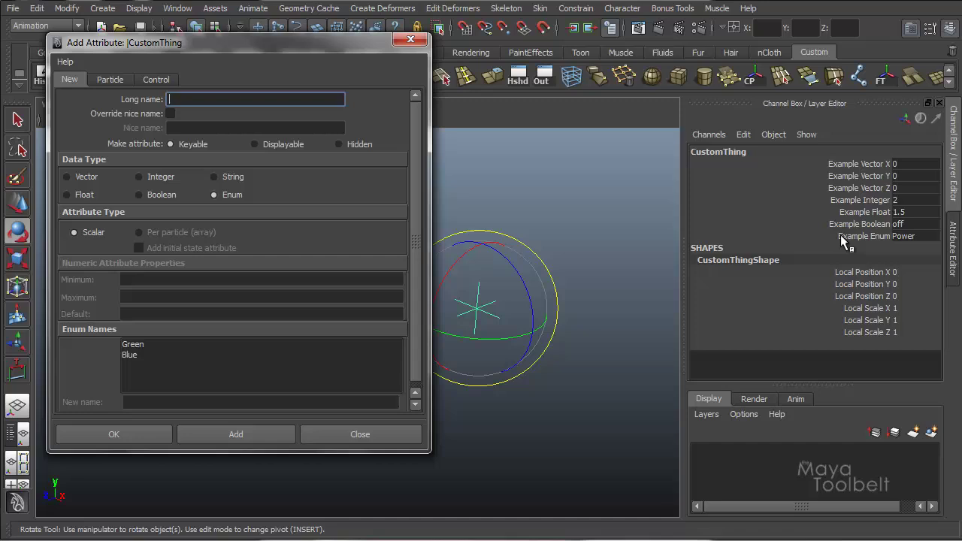
pyautogui.click(916, 237)
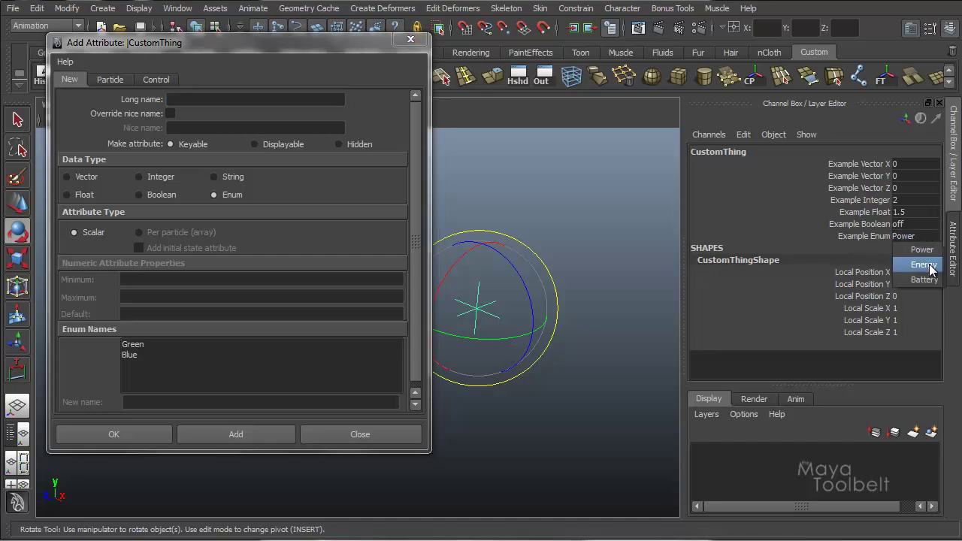
pyautogui.click(922, 264)
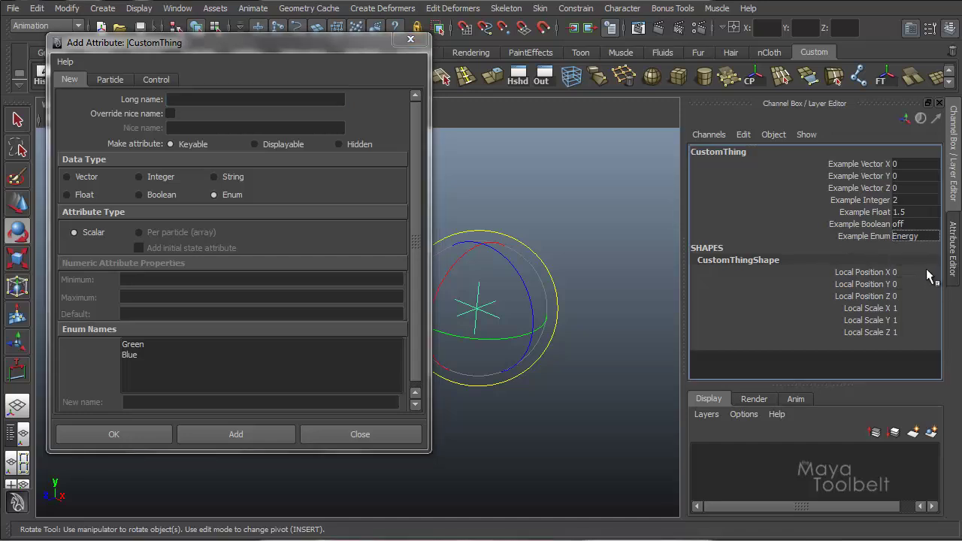
pyautogui.click(920, 237)
pyautogui.click(924, 280)
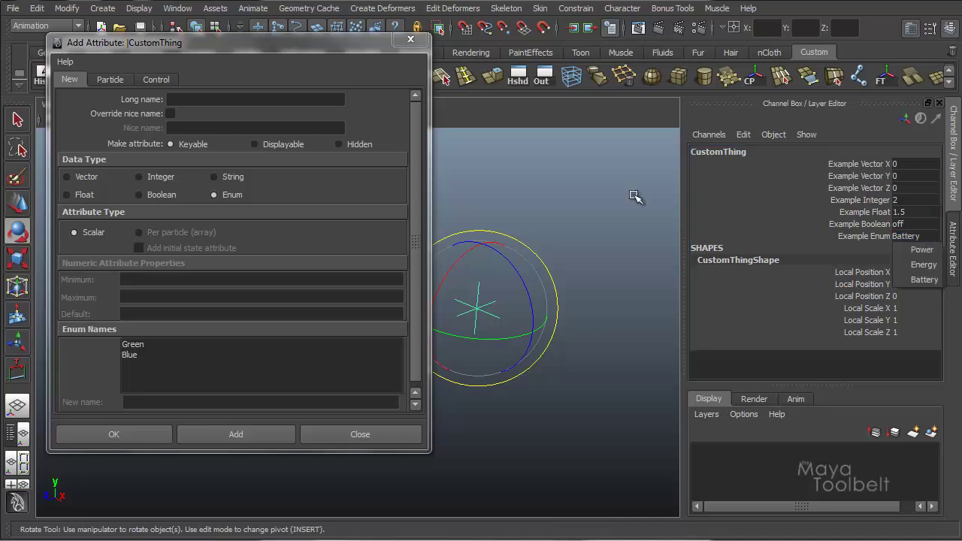
pyautogui.click(411, 41)
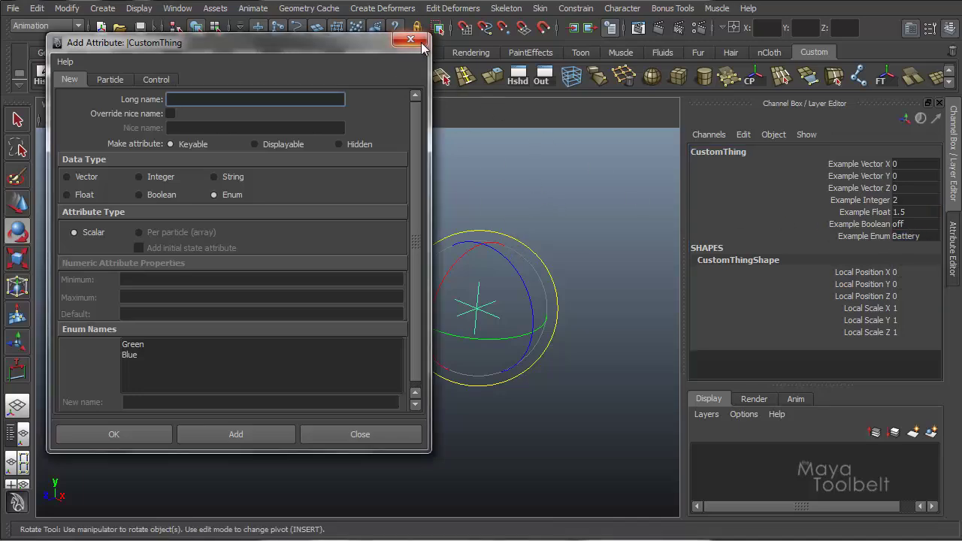
# - Reselect CustomThing and check that Example Enum reads Battery in the Attribute Editor
pyautogui.moveTo(590, 194); pyautogui.dragTo(297, 432)
pyautogui.hotkey('ctrl', 'a')
pyautogui.scroll(-1, 855, 323)
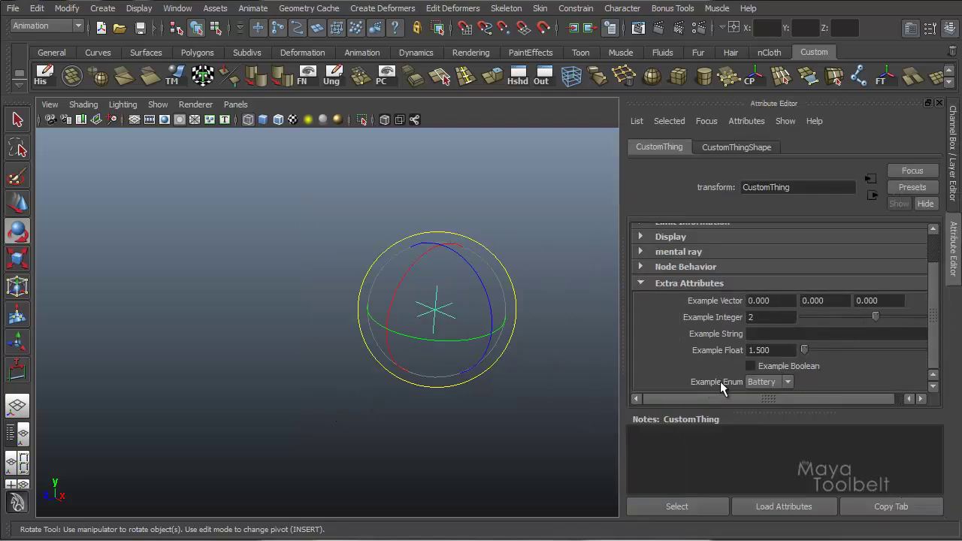
pyautogui.click(787, 382)
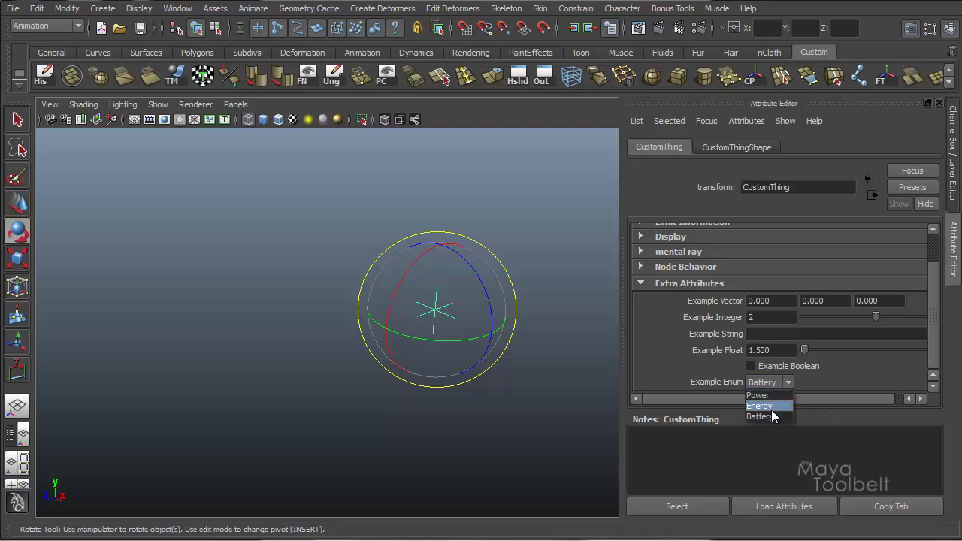
pyautogui.click(800, 377)
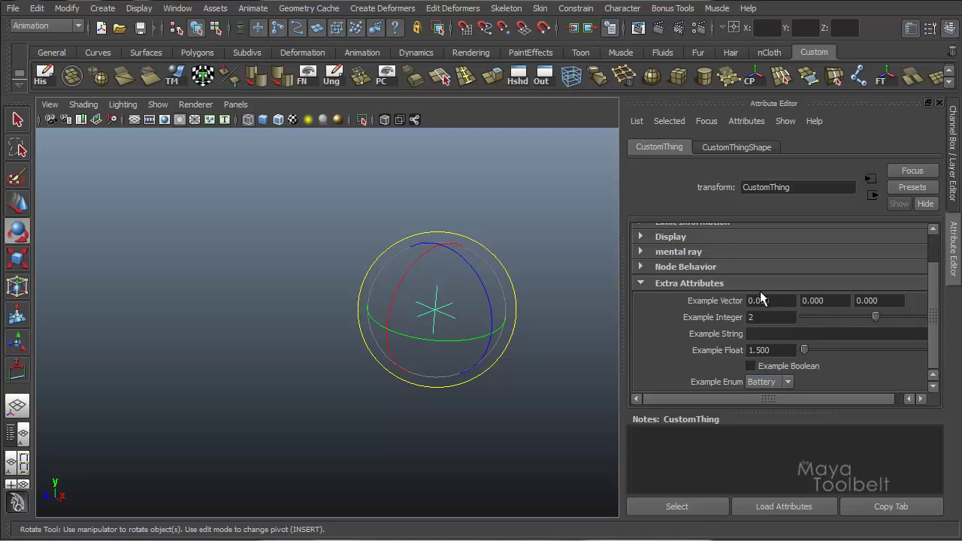
pyautogui.scroll(2, 729, 316)
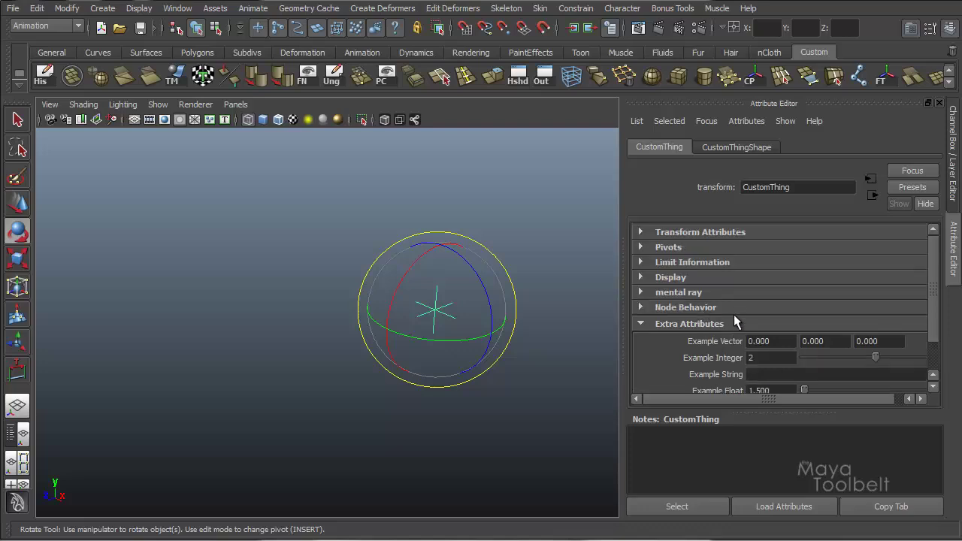
pyautogui.click(640, 232)
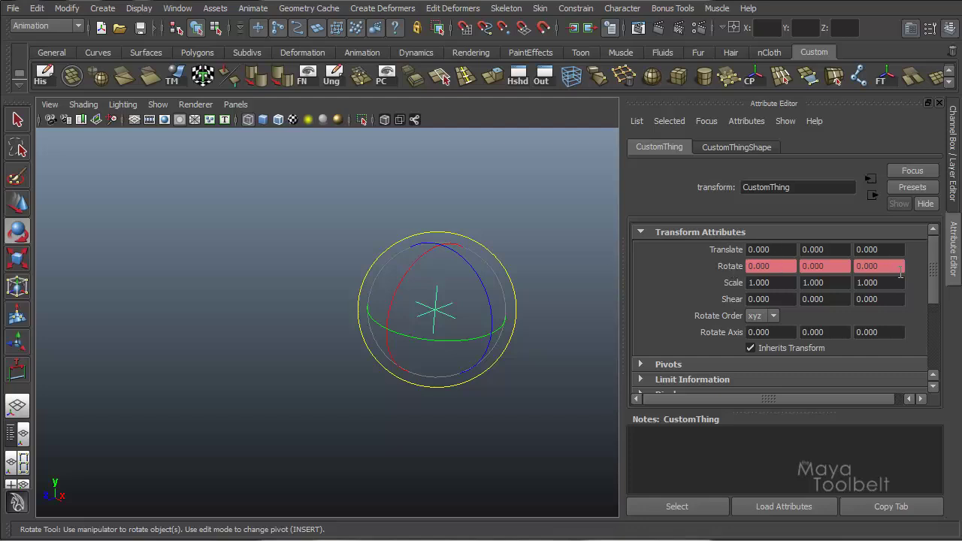
pyautogui.scroll(-5, 899, 271)
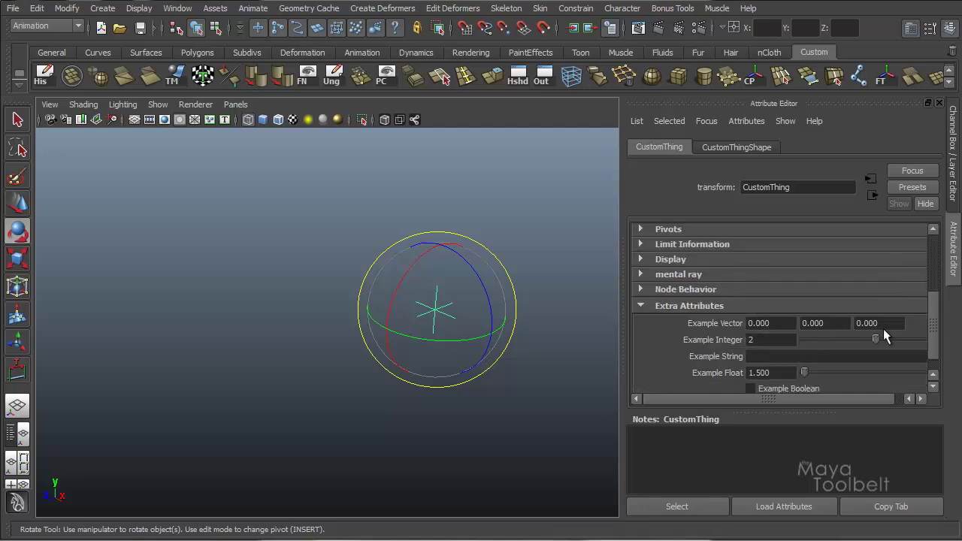
pyautogui.scroll(5, 881, 329)
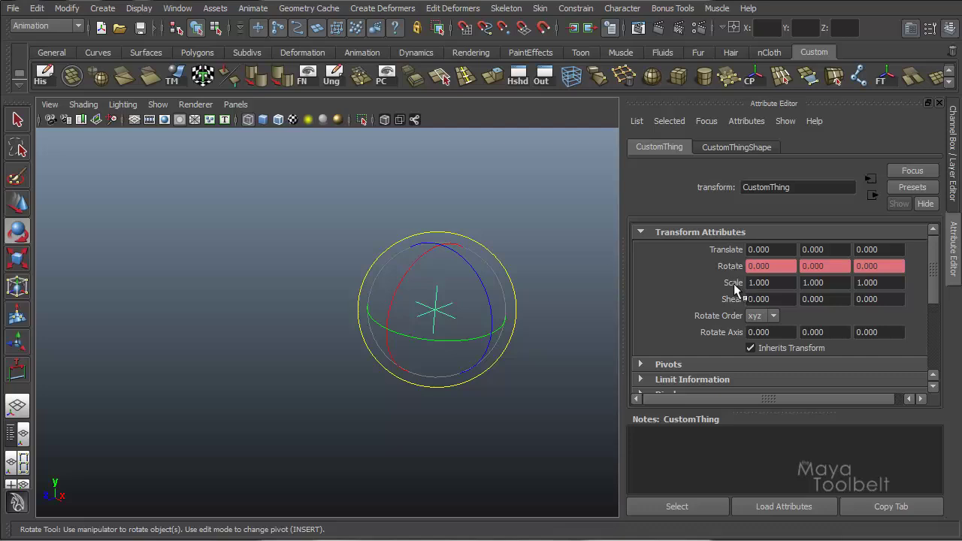
pyautogui.scroll(-5, 732, 298)
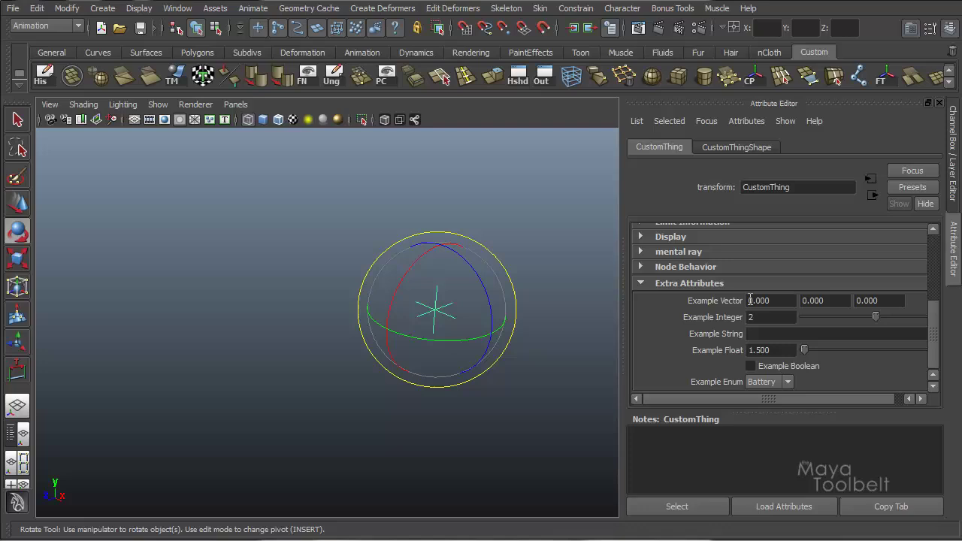
pyautogui.scroll(5, 755, 321)
pyautogui.scroll(1, 759, 321)
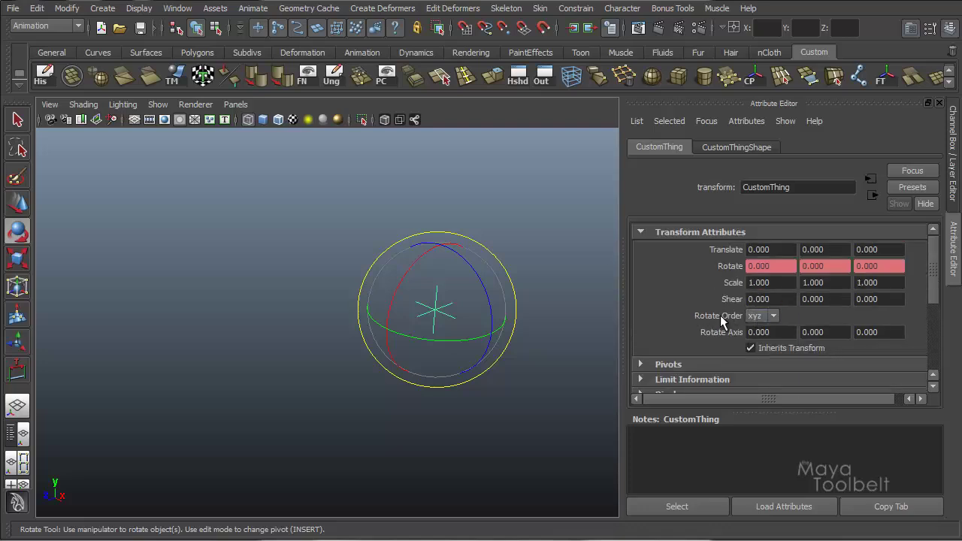
pyautogui.scroll(-5, 755, 323)
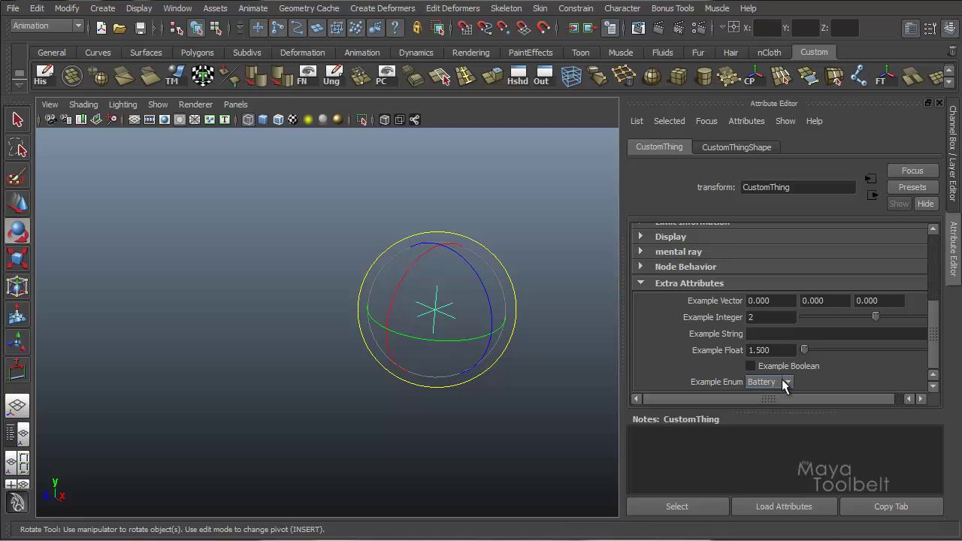
pyautogui.scroll(5, 792, 379)
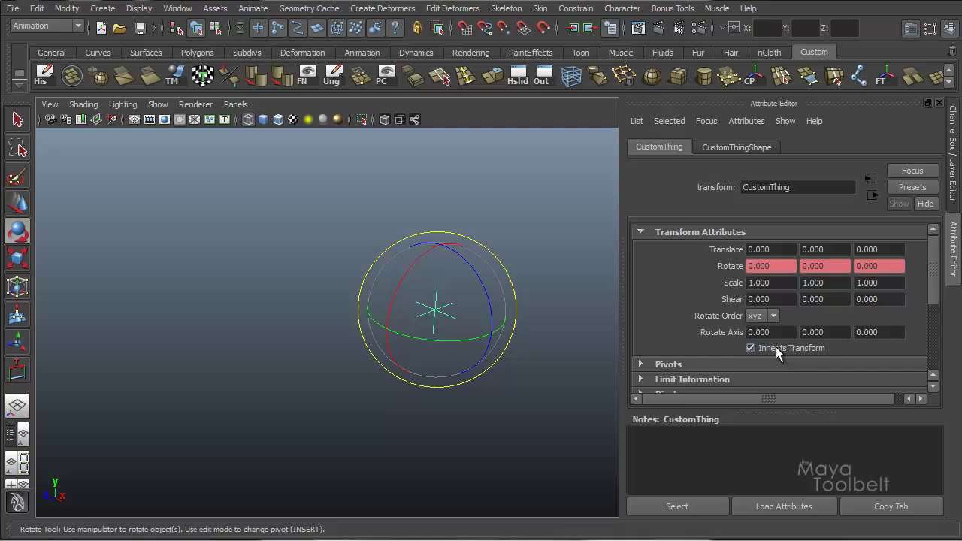
pyautogui.scroll(-5, 777, 353)
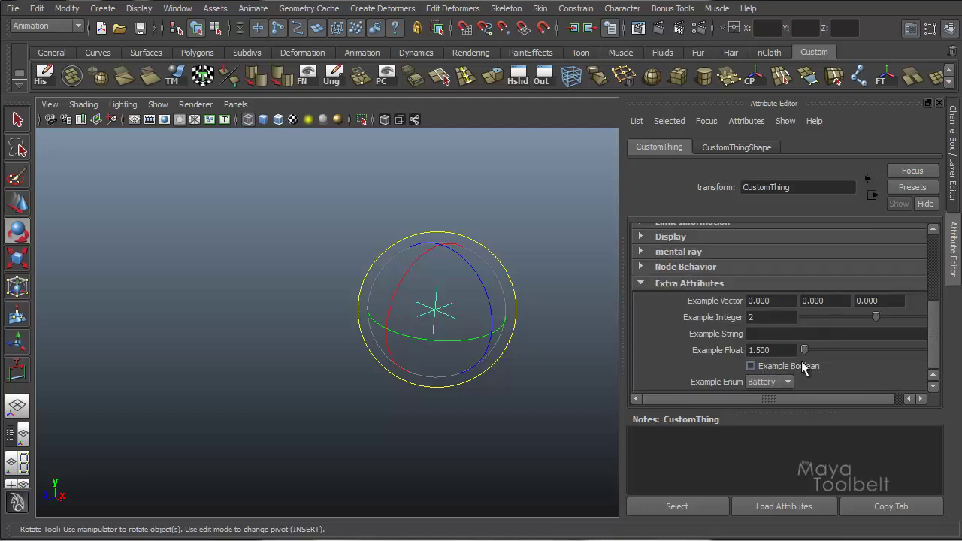
pyautogui.scroll(5, 785, 345)
pyautogui.scroll(-3, 781, 315)
pyautogui.scroll(3, 785, 319)
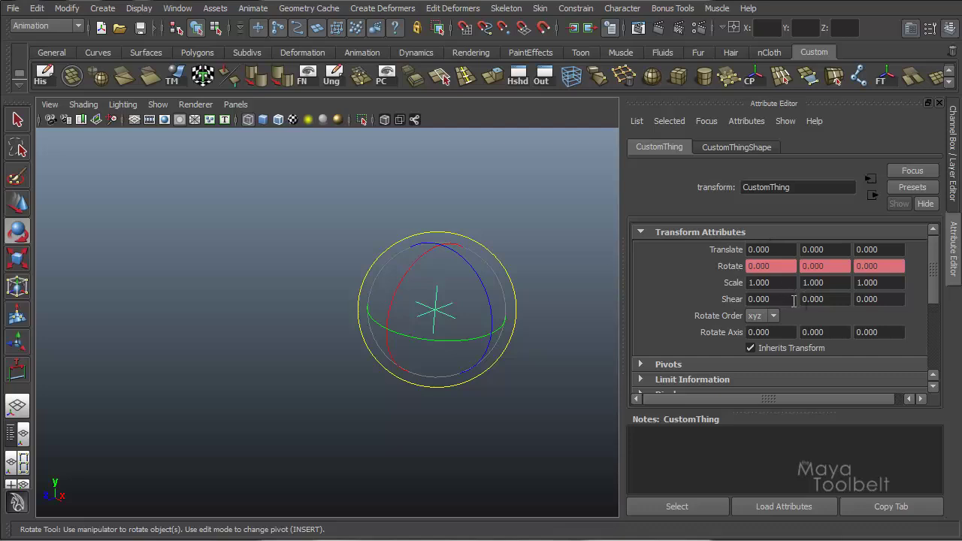
pyautogui.scroll(-5, 785, 301)
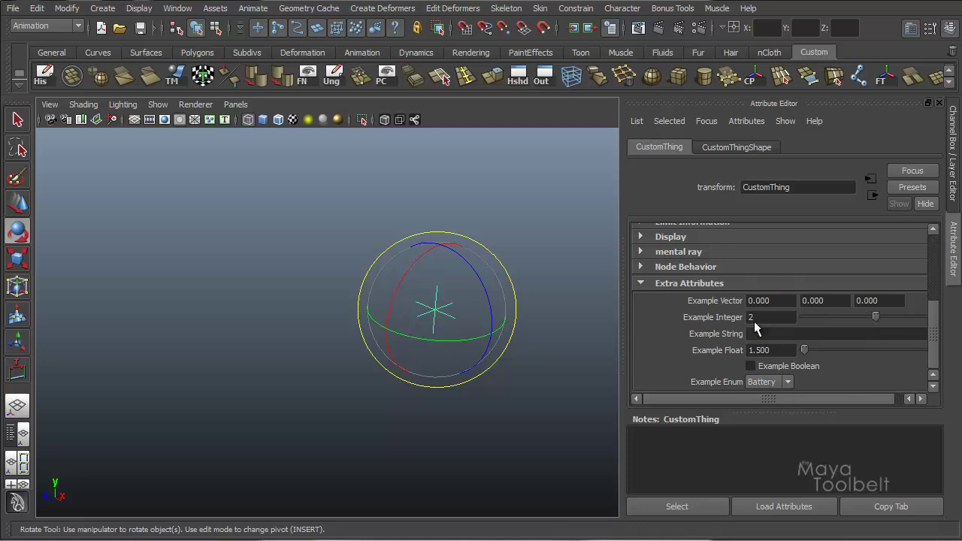
# - Slide Example Integer and Example Float and toggle Example Boolean, ending with Integer and Float at 0
pyautogui.moveTo(854, 316)
pyautogui.mouseDown()
pyautogui.moveTo(915, 334)
pyautogui.moveTo(839, 318)
pyautogui.mouseUp()
pyautogui.click(779, 302)
pyautogui.click(800, 364)
pyautogui.click(797, 363)
pyautogui.click(797, 363)
pyautogui.moveTo(806, 352); pyautogui.dragTo(798, 353)
pyautogui.moveTo(858, 320); pyautogui.dragTo(861, 323)
# - Marquee-select the CustomThing locator and open the Edit Attribute dialog from Modify
pyautogui.click(67, 8)
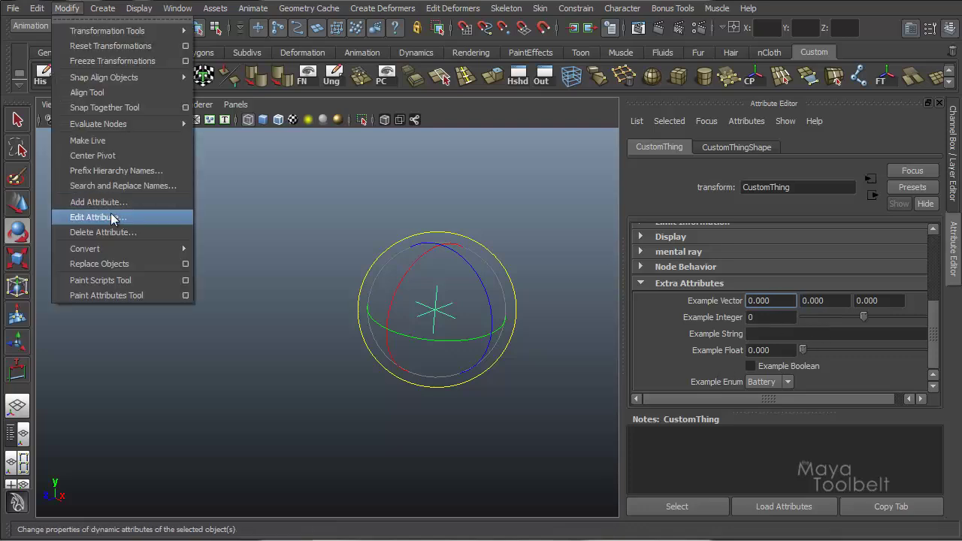
pyautogui.click(358, 169)
pyautogui.click(420, 203)
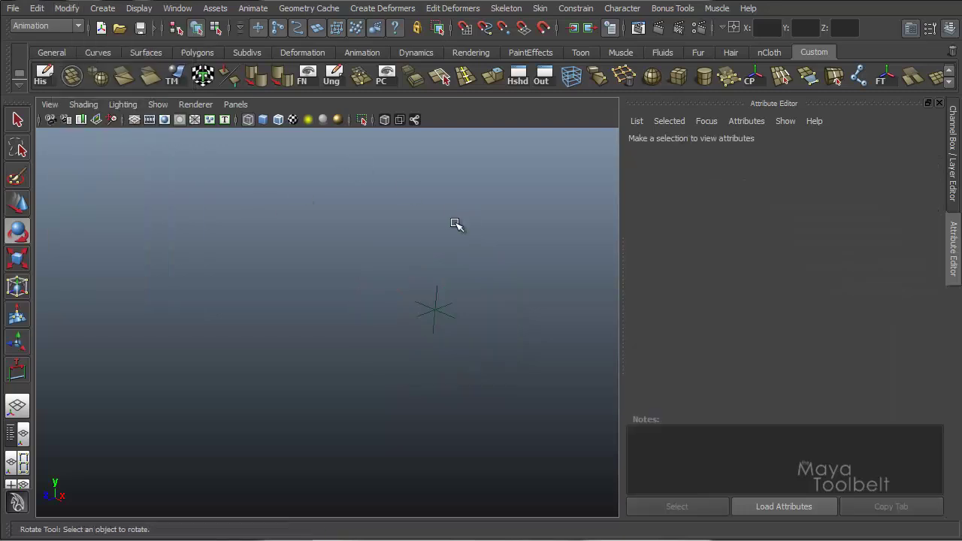
pyautogui.moveTo(384, 274); pyautogui.dragTo(466, 352)
pyautogui.hotkey('ctrl', 'a')
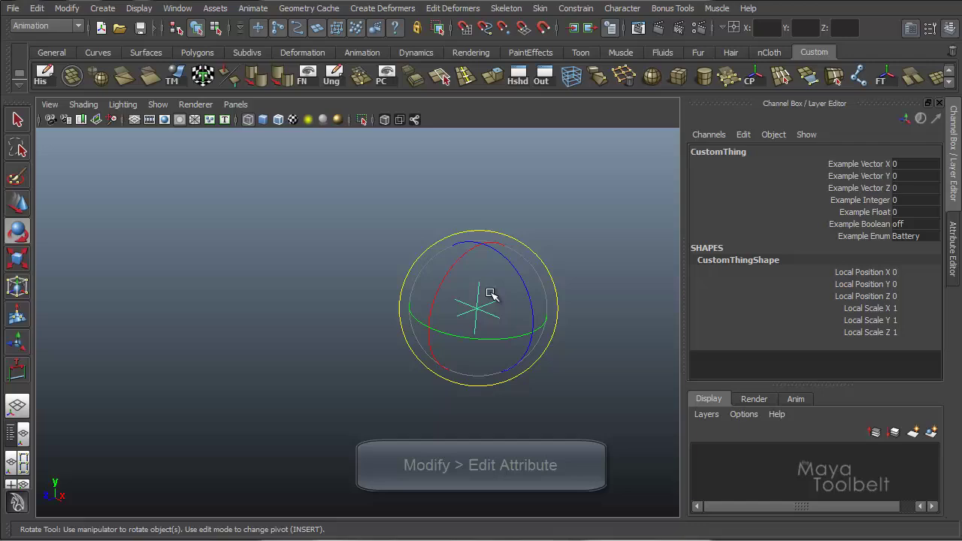
pyautogui.click(63, 11)
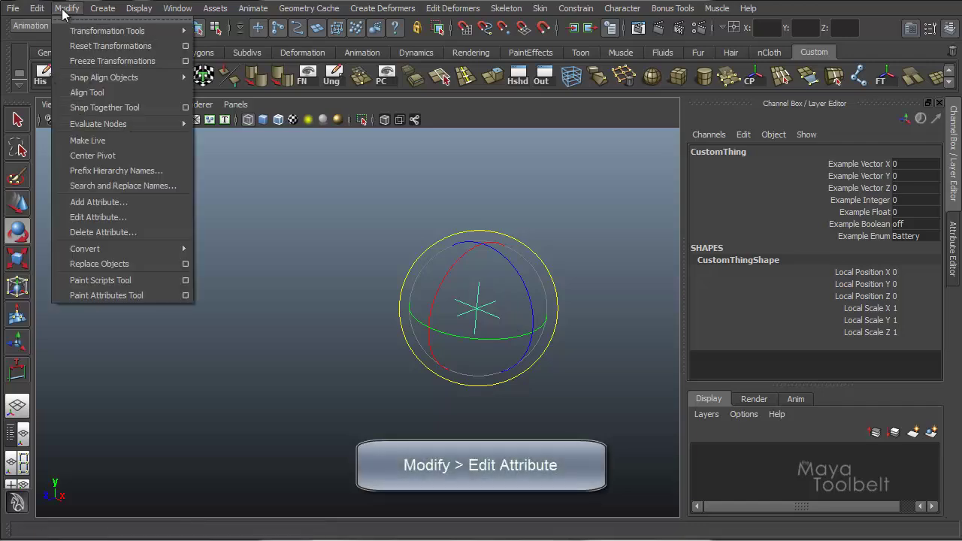
pyautogui.click(116, 216)
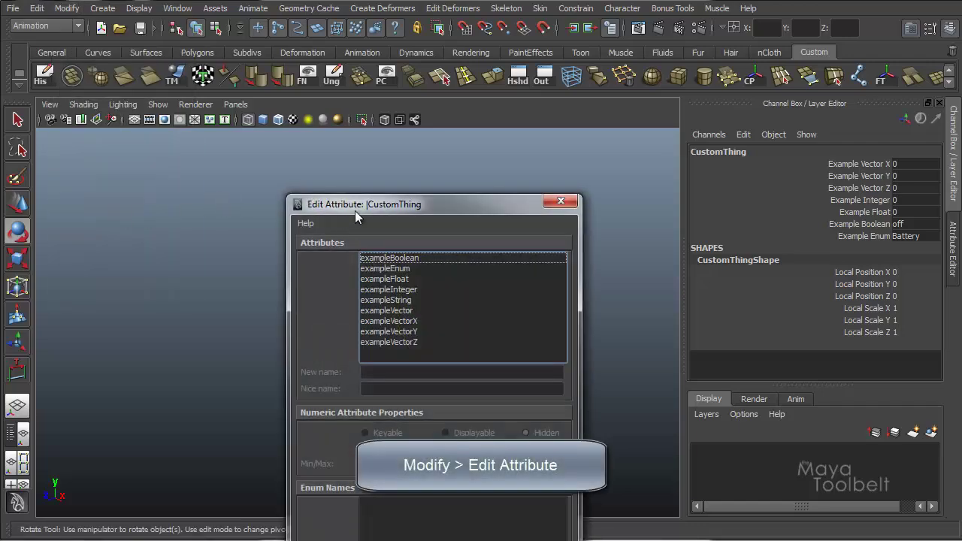
# - Select the exampleEnum attribute in the Edit Attribute window, briefly checking exampleBoolean
pyautogui.moveTo(337, 190); pyautogui.dragTo(183, 72)
pyautogui.click(204, 140)
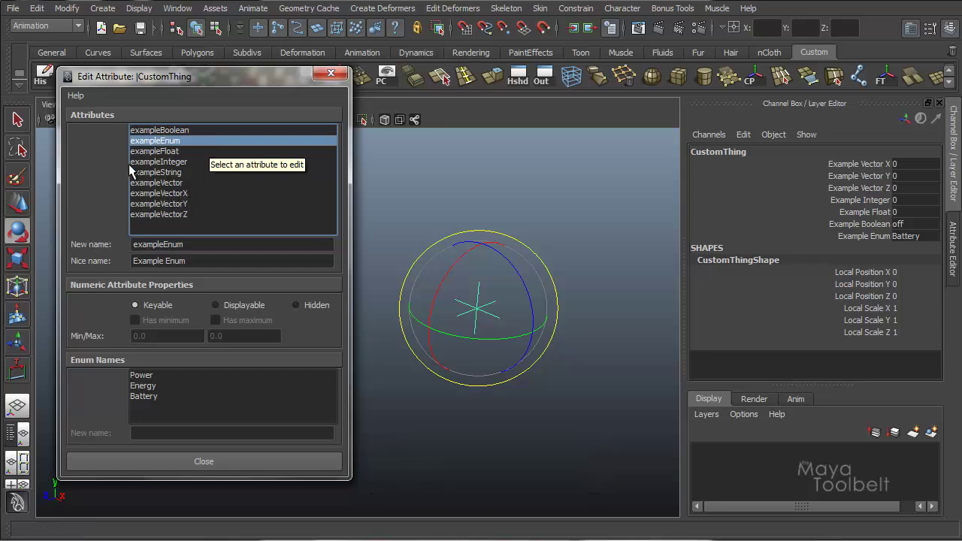
pyautogui.click(200, 130)
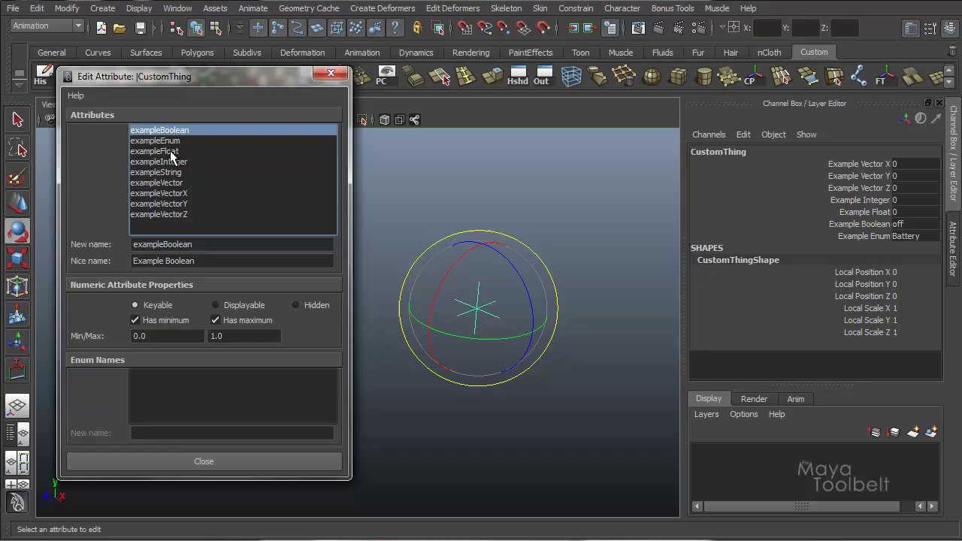
pyautogui.click(169, 141)
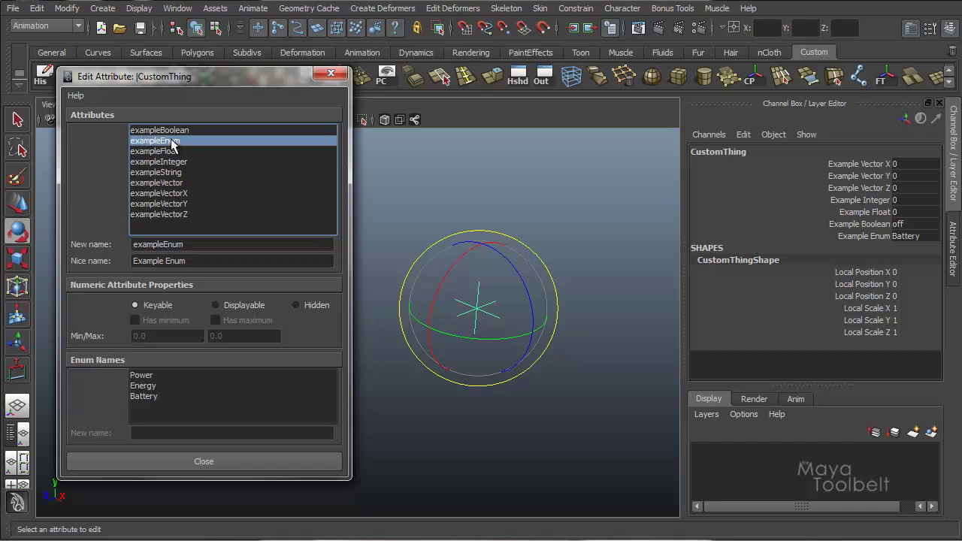
# - Rename the Energy enum entry, entering 'Tur' as its new name
pyautogui.click(149, 385)
pyautogui.moveTo(160, 434); pyautogui.dragTo(111, 430)
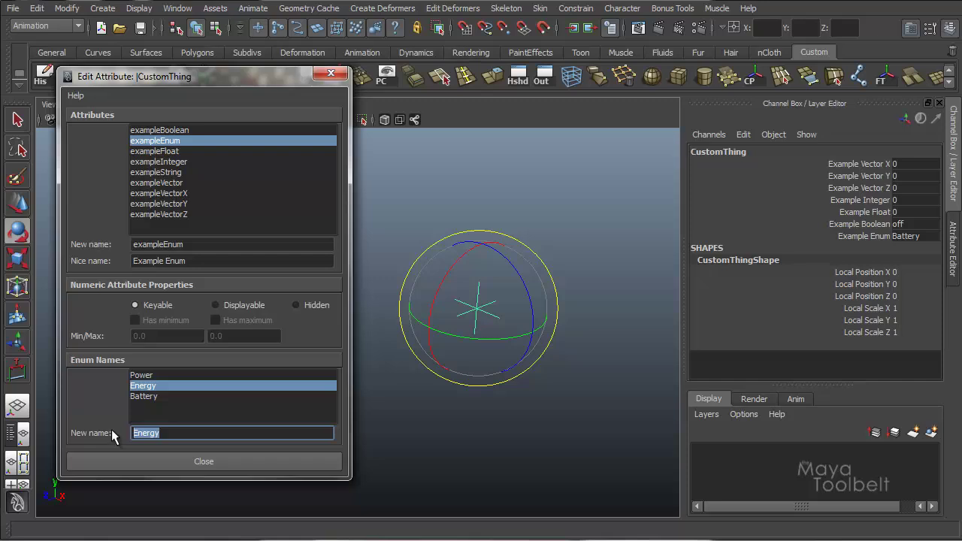
pyautogui.write('Tur')
pyautogui.press('Return')
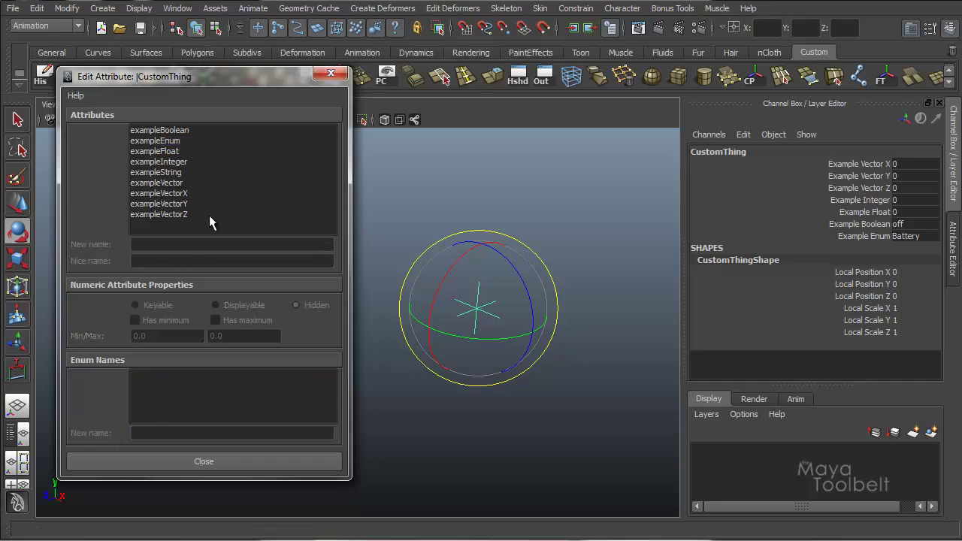
# - Test exampleInteger's removed minimum: drag the channel down to -53, then up to its maximum 10
pyautogui.click(161, 140)
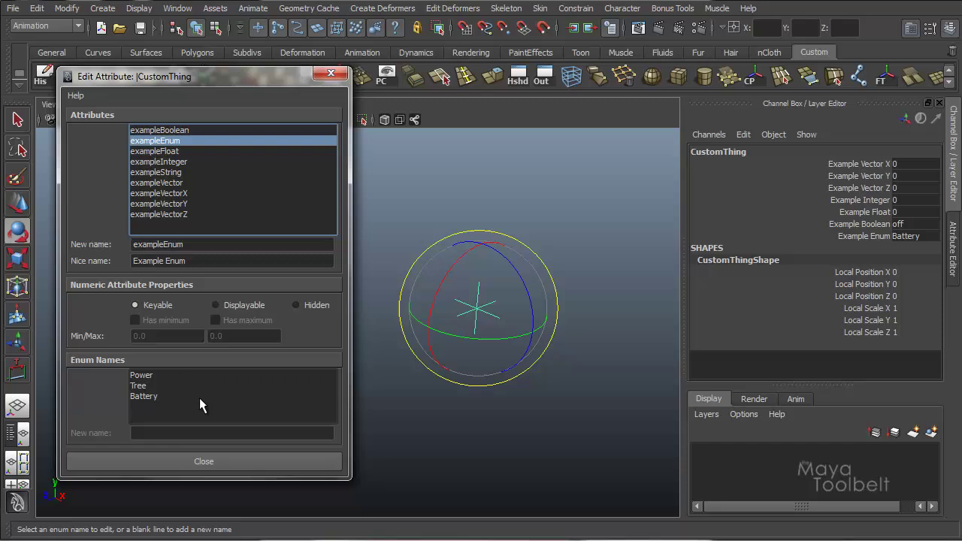
pyautogui.click(182, 162)
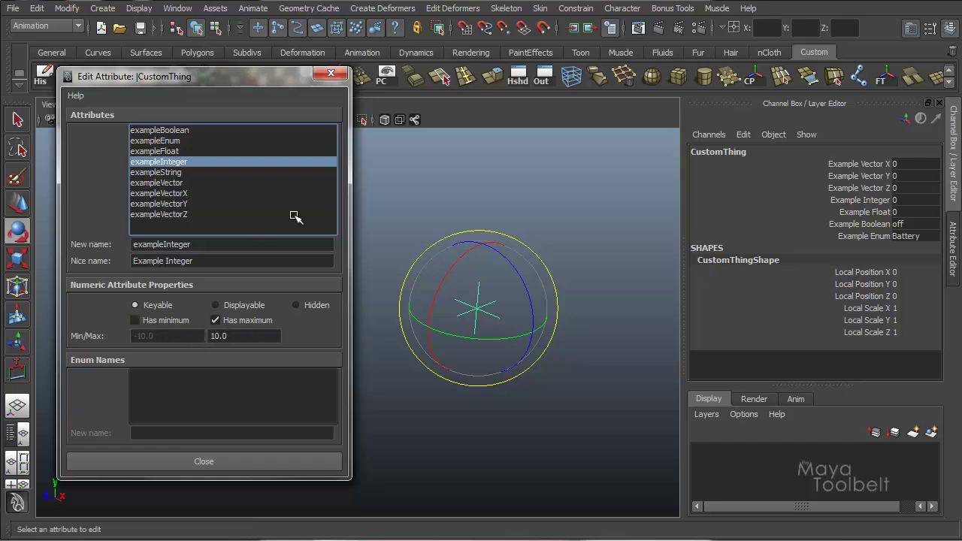
pyautogui.click(874, 199)
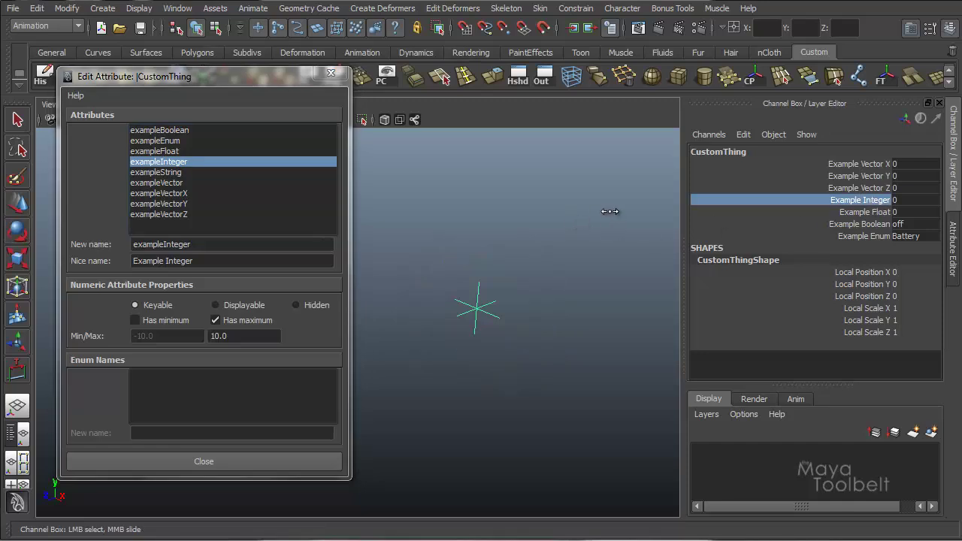
pyautogui.moveTo(610, 210); pyautogui.dragTo(442, 235, button='middle')
pyautogui.moveTo(598, 206); pyautogui.dragTo(509, 227, button='middle')
pyautogui.moveTo(571, 200); pyautogui.dragTo(516, 210, button='middle')
pyautogui.moveTo(531, 214); pyautogui.dragTo(639, 198, button='middle')
pyautogui.moveTo(510, 216); pyautogui.dragTo(761, 202, button='middle')
pyautogui.moveTo(483, 210); pyautogui.dragTo(666, 213, button='middle')
pyautogui.moveTo(519, 200); pyautogui.dragTo(674, 203, button='middle')
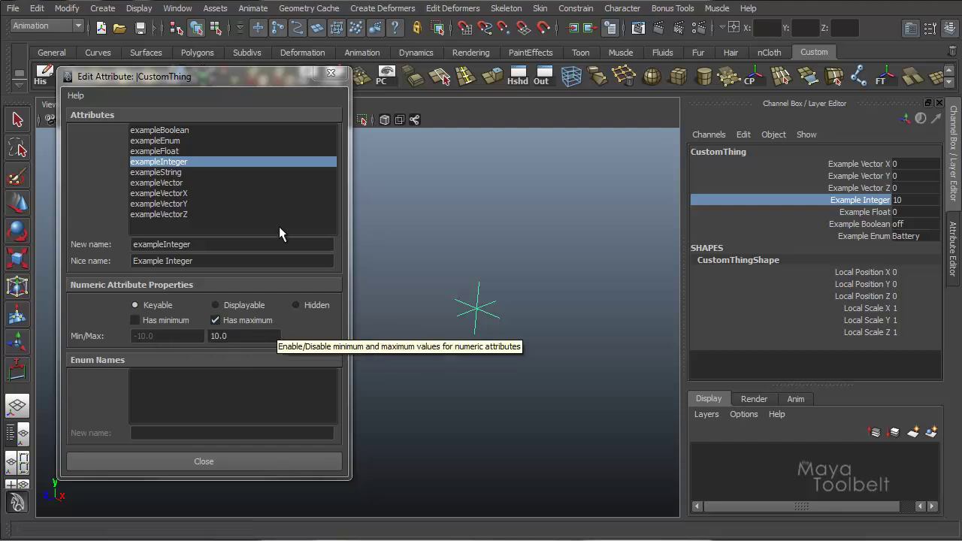
# - Review the settings of exampleVectorX, exampleVectorZ, exampleInteger and exampleBoolean
pyautogui.click(181, 194)
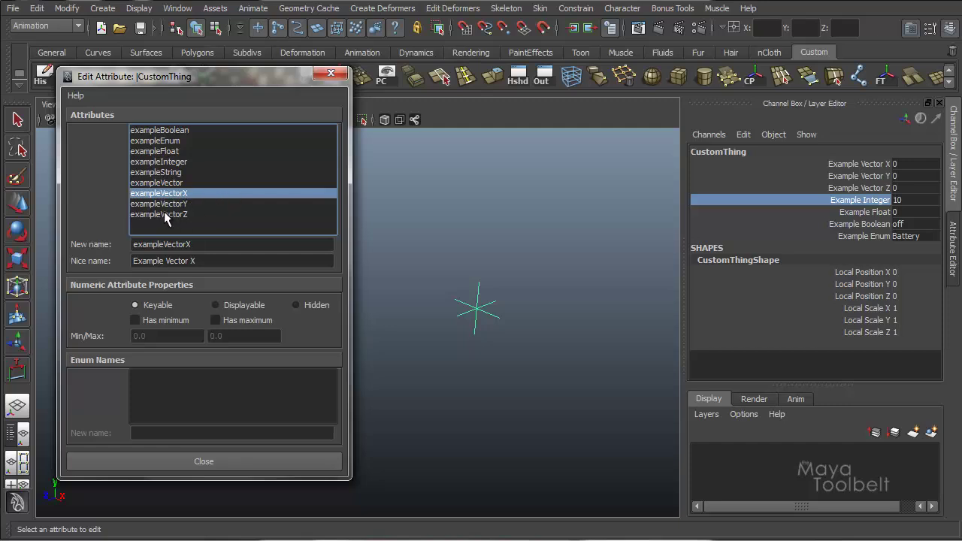
pyautogui.click(164, 214)
pyautogui.click(171, 162)
pyautogui.click(168, 131)
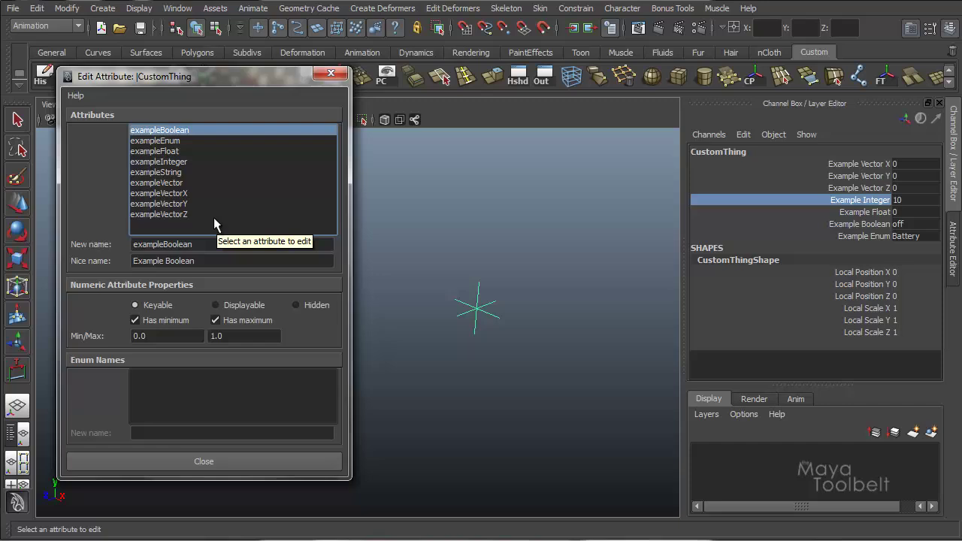
# - Close Edit Attribute and delete exampleBoolean via Modify > Delete Attribute
pyautogui.click(228, 461)
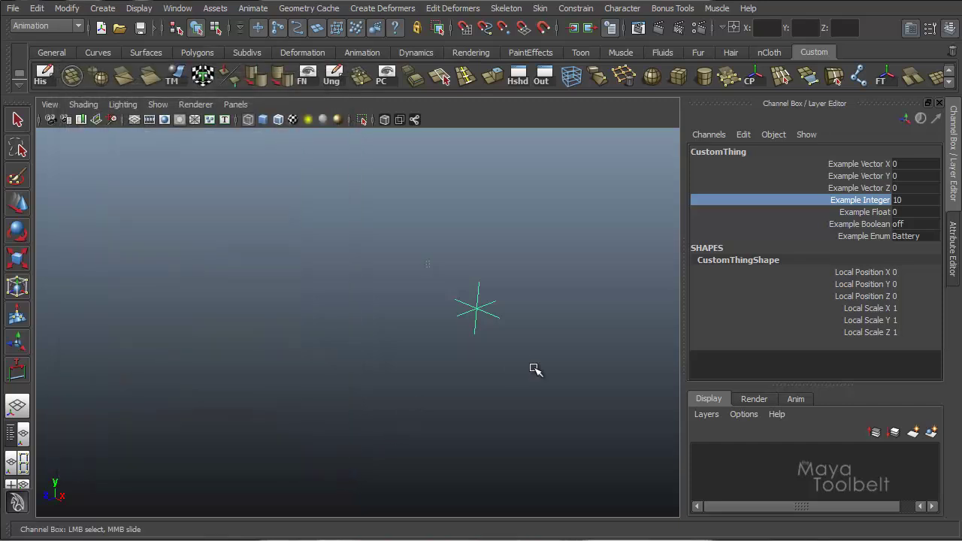
pyautogui.click(66, 9)
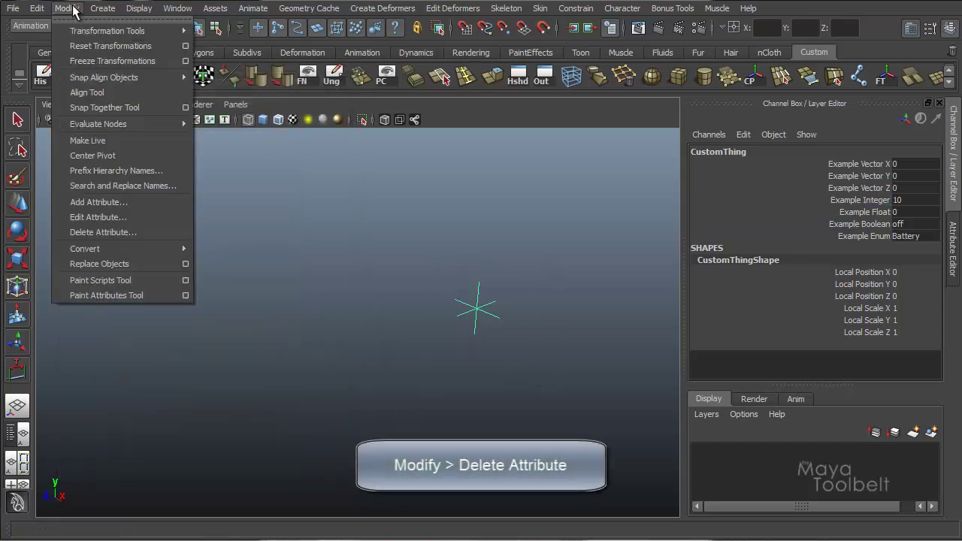
pyautogui.click(116, 234)
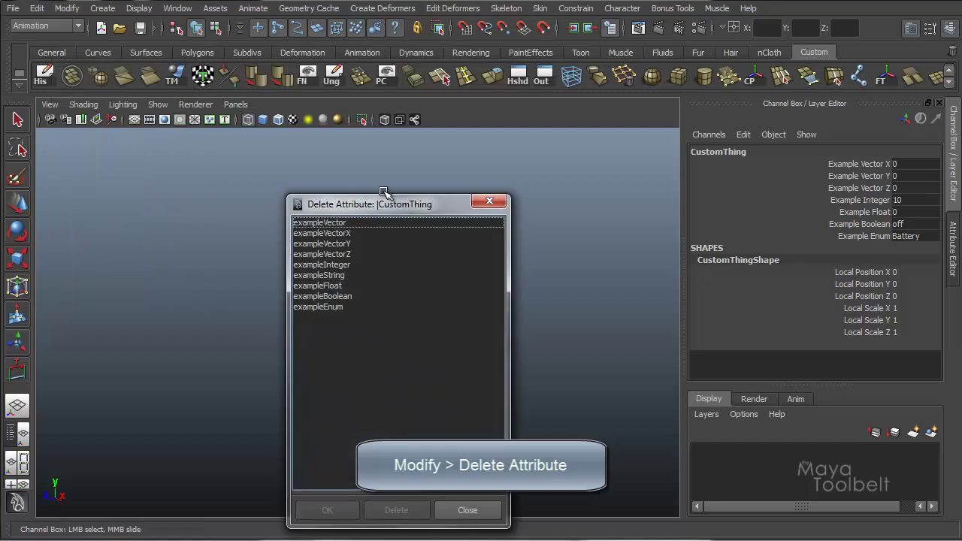
pyautogui.moveTo(384, 195); pyautogui.dragTo(196, 144)
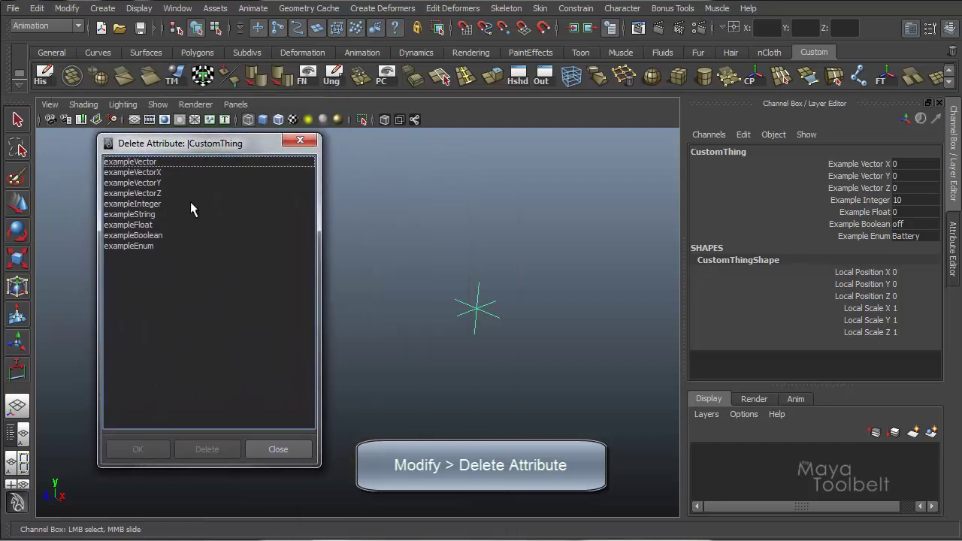
pyautogui.click(130, 235)
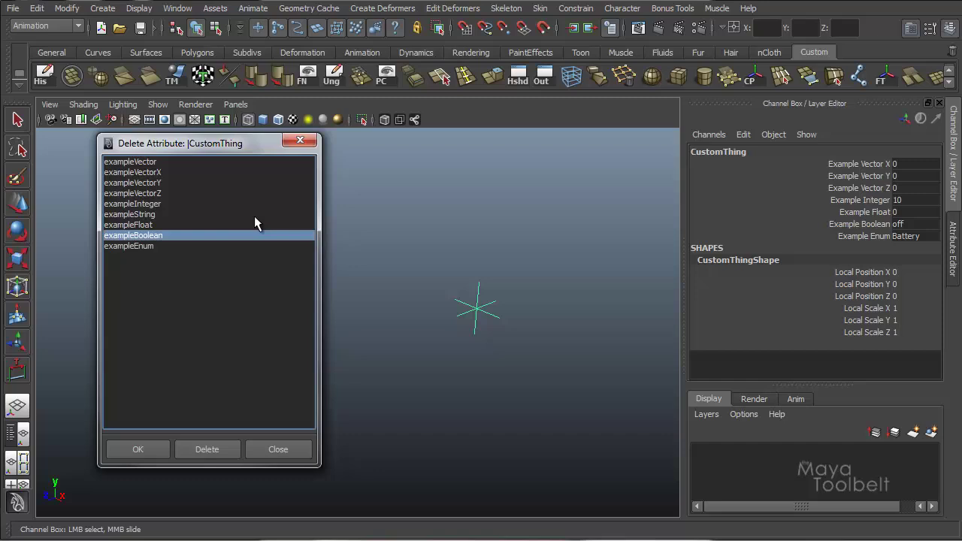
pyautogui.click(217, 451)
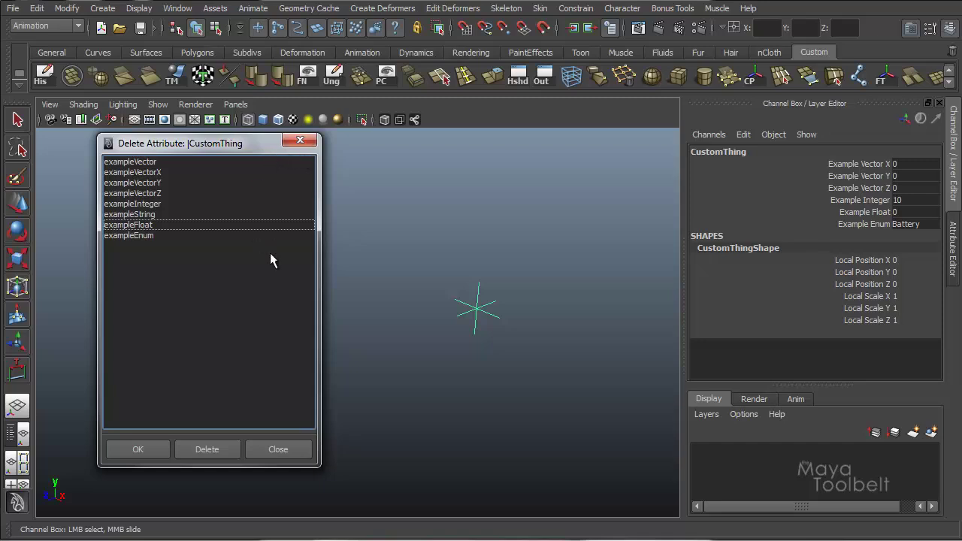
# - Close the Delete Attribute window, then pan and orbit the viewport around the locator
pyautogui.click(302, 143)
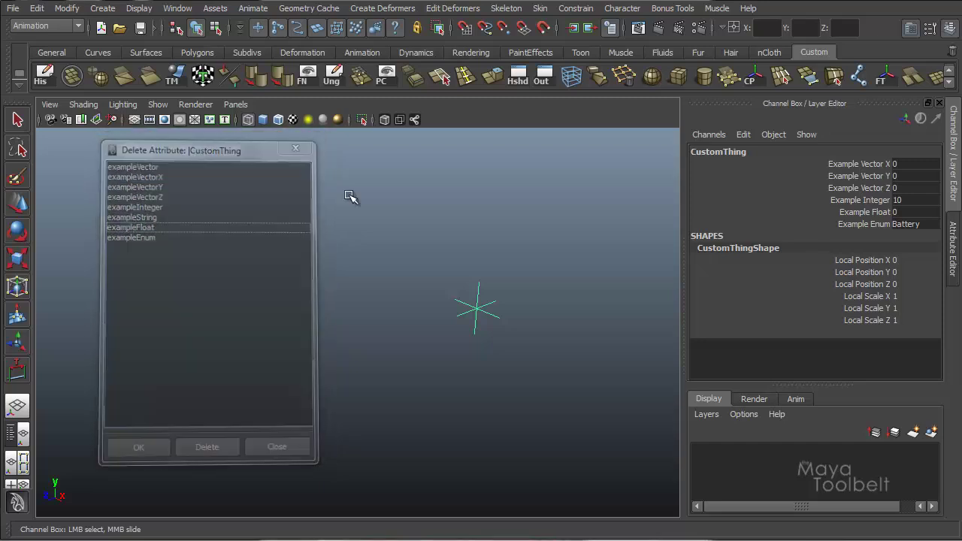
pyautogui.keyDown('alt'); pyautogui.moveTo(534, 227); pyautogui.dragTo(436, 219, button='middle'); pyautogui.keyUp('alt')
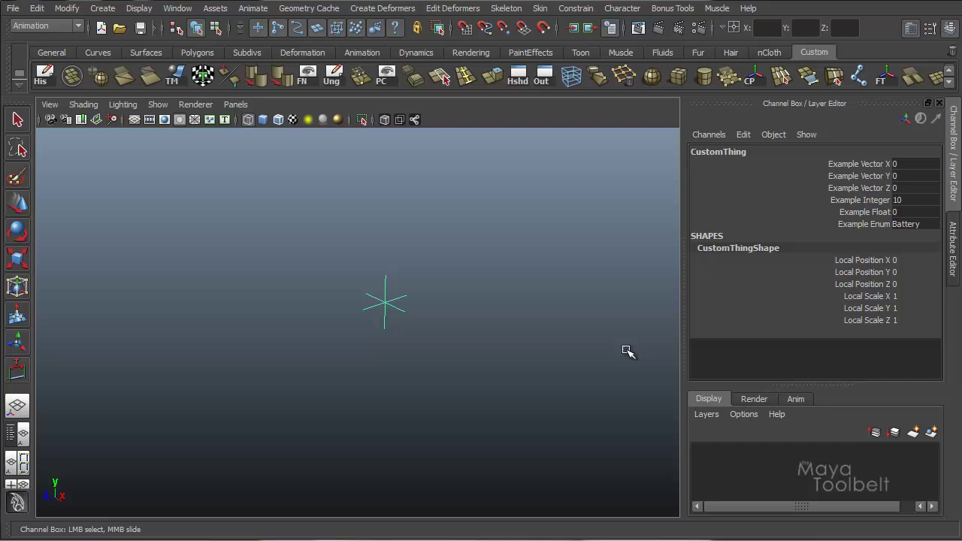
pyautogui.keyDown('alt'); pyautogui.moveTo(446, 300); pyautogui.dragTo(476, 317); pyautogui.keyUp('alt')
pyautogui.keyDown('alt'); pyautogui.moveTo(435, 266); pyautogui.dragTo(418, 266, button='right'); pyautogui.keyUp('alt')
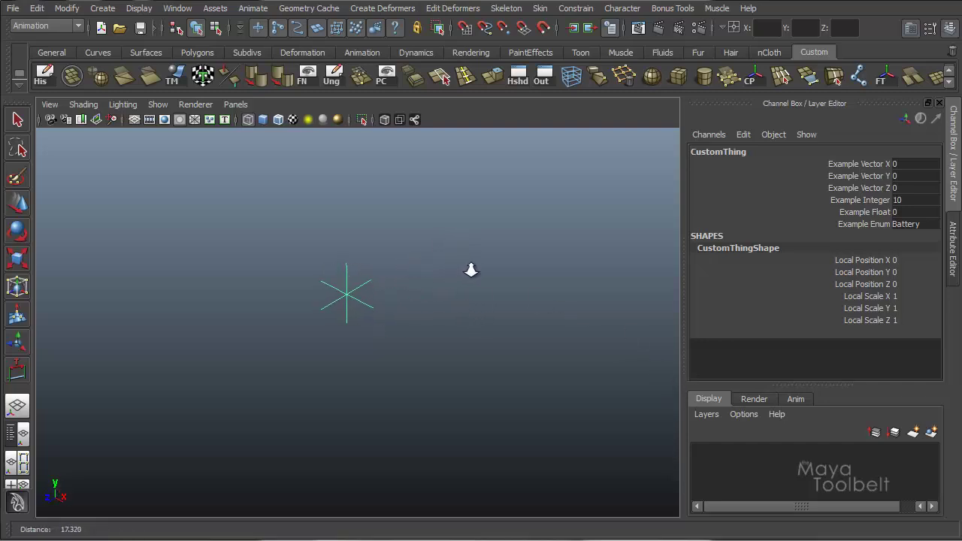
pyautogui.keyDown('alt'); pyautogui.moveTo(471, 269); pyautogui.dragTo(482, 302); pyautogui.keyUp('alt')
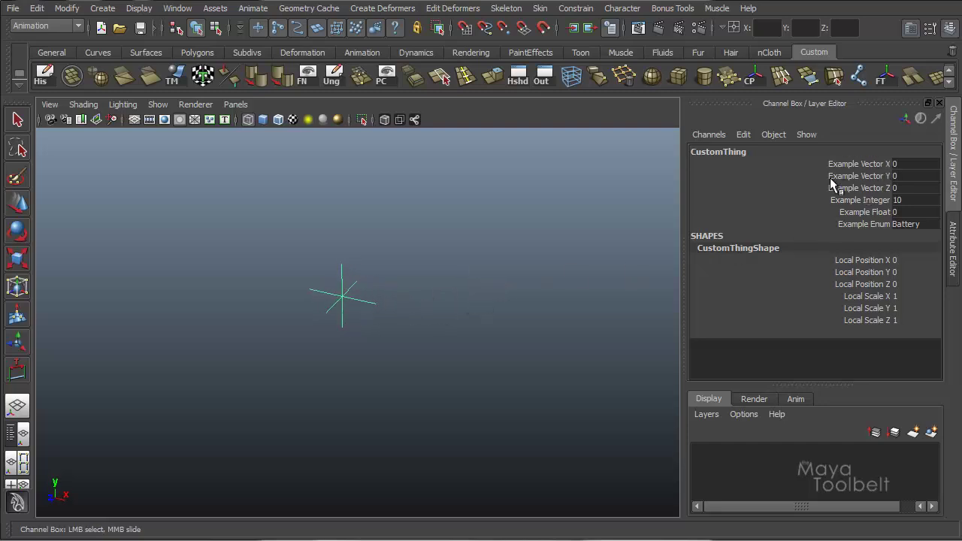